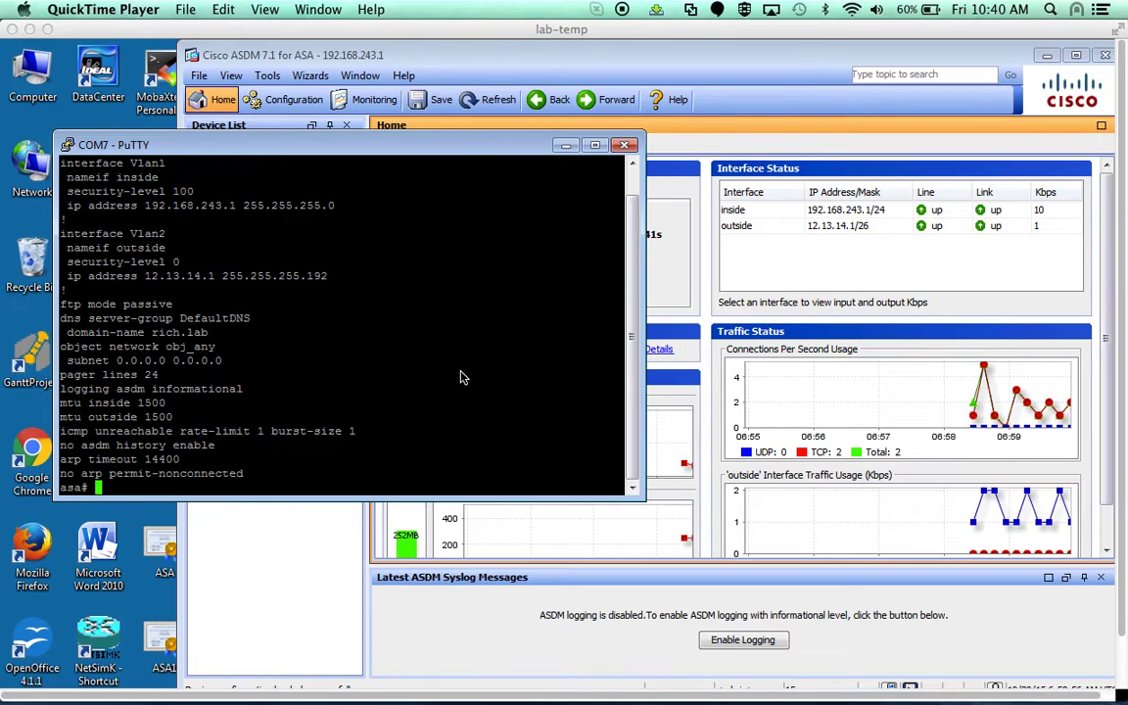
Display the interface details of VLAN 1 in the ASA console with show int vlan 1.
click(460, 377)
text(show )
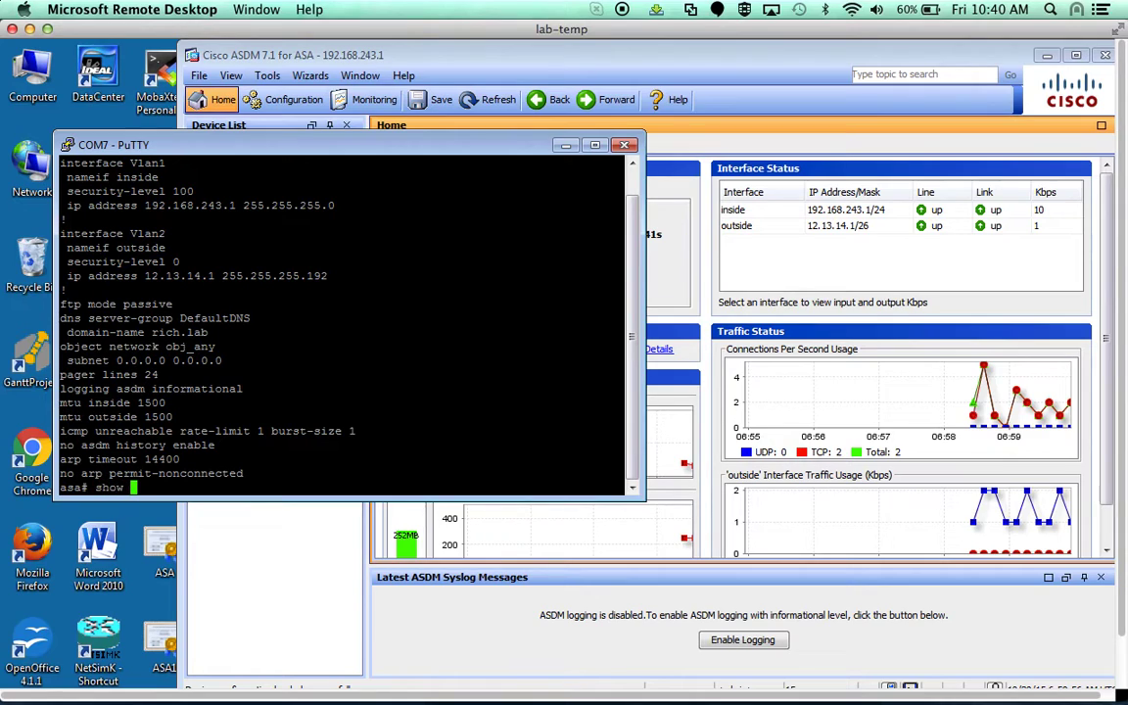
text(int vlan 1)
key(Return)
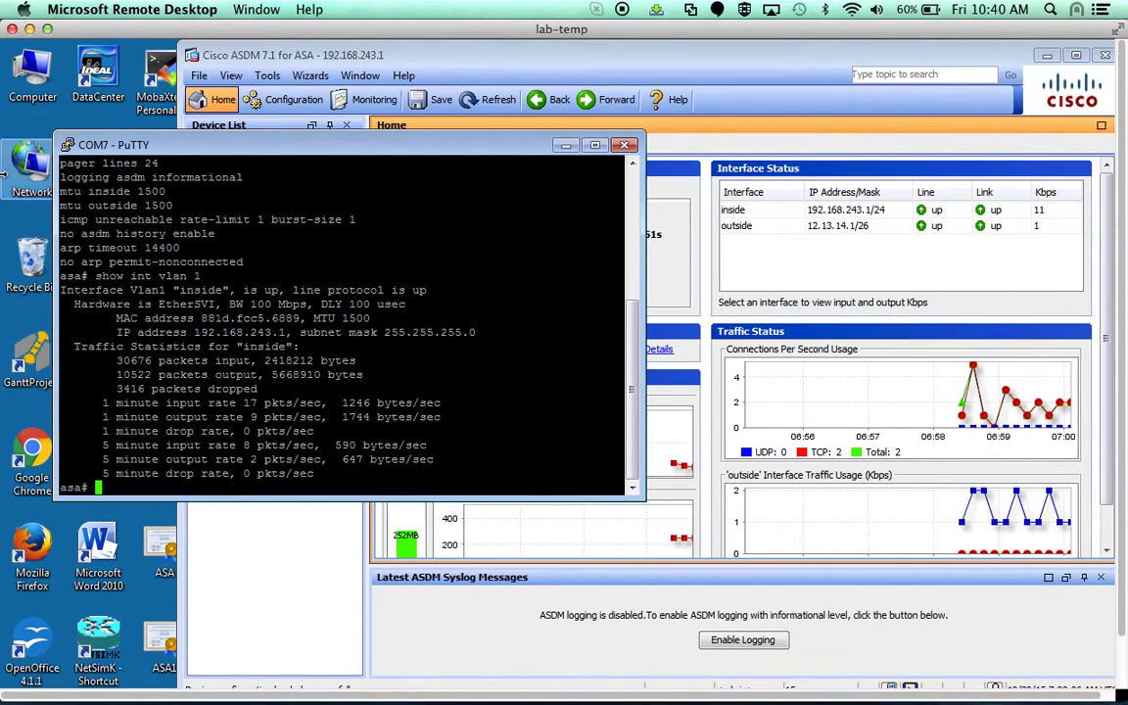
Display the running configuration with show run, page on to the VLAN interface settings, and quit the listing.
text(s)
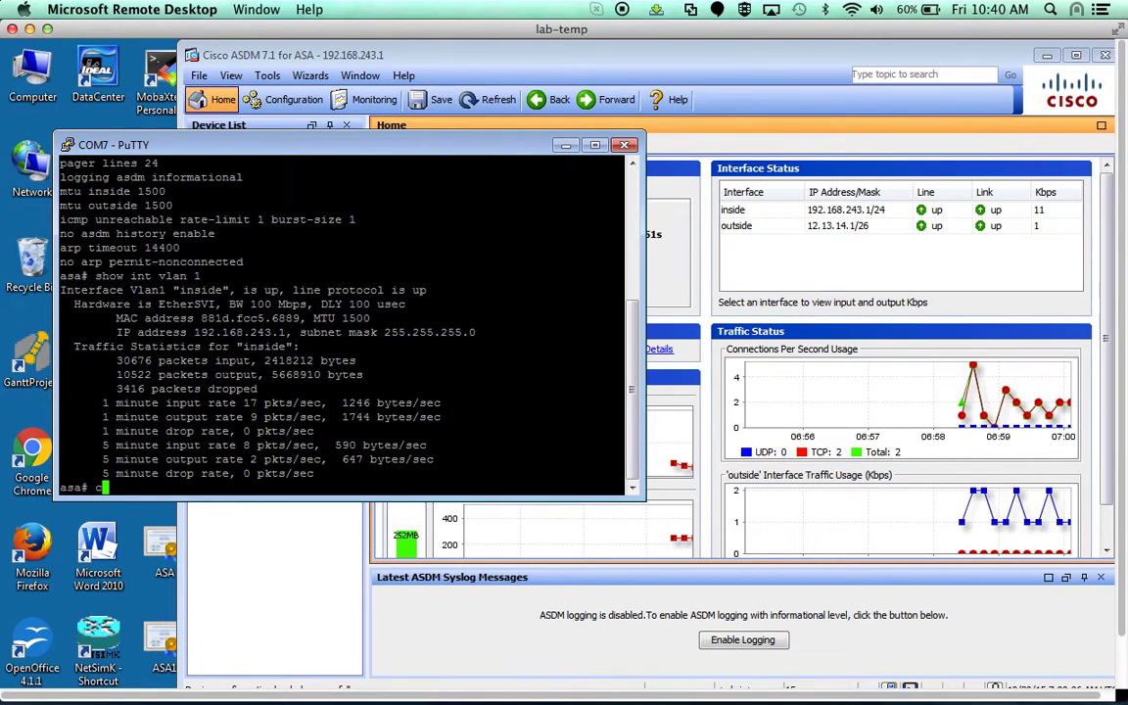
text(how run)
key(Return)
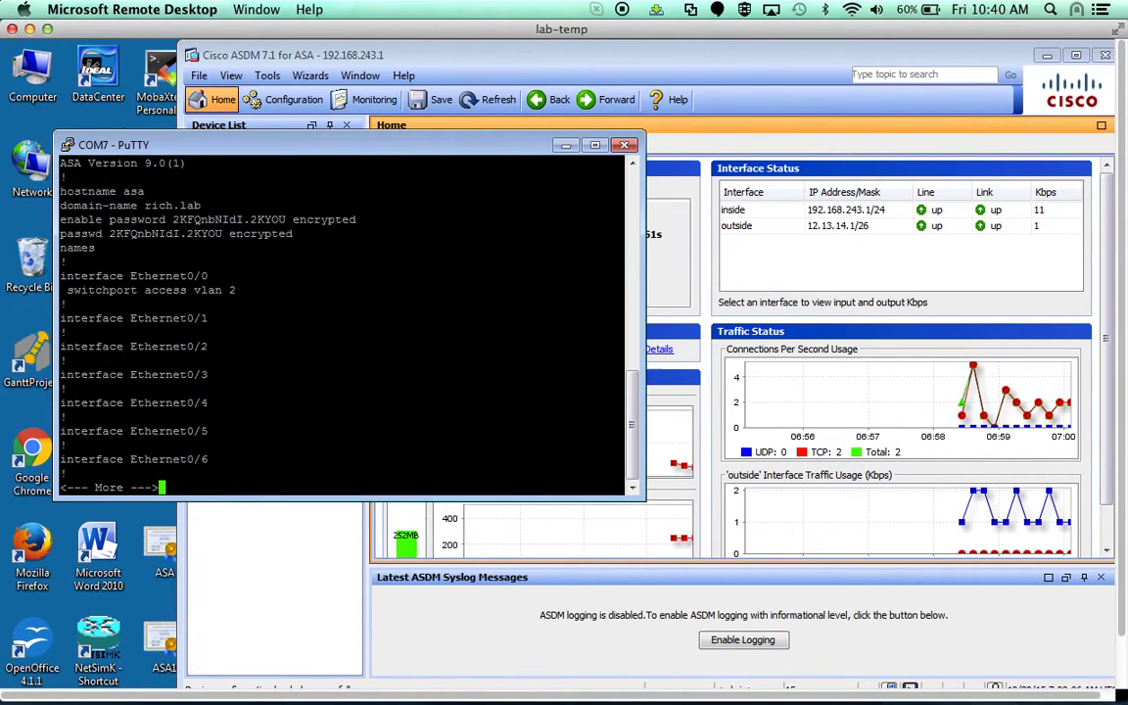
key(space)
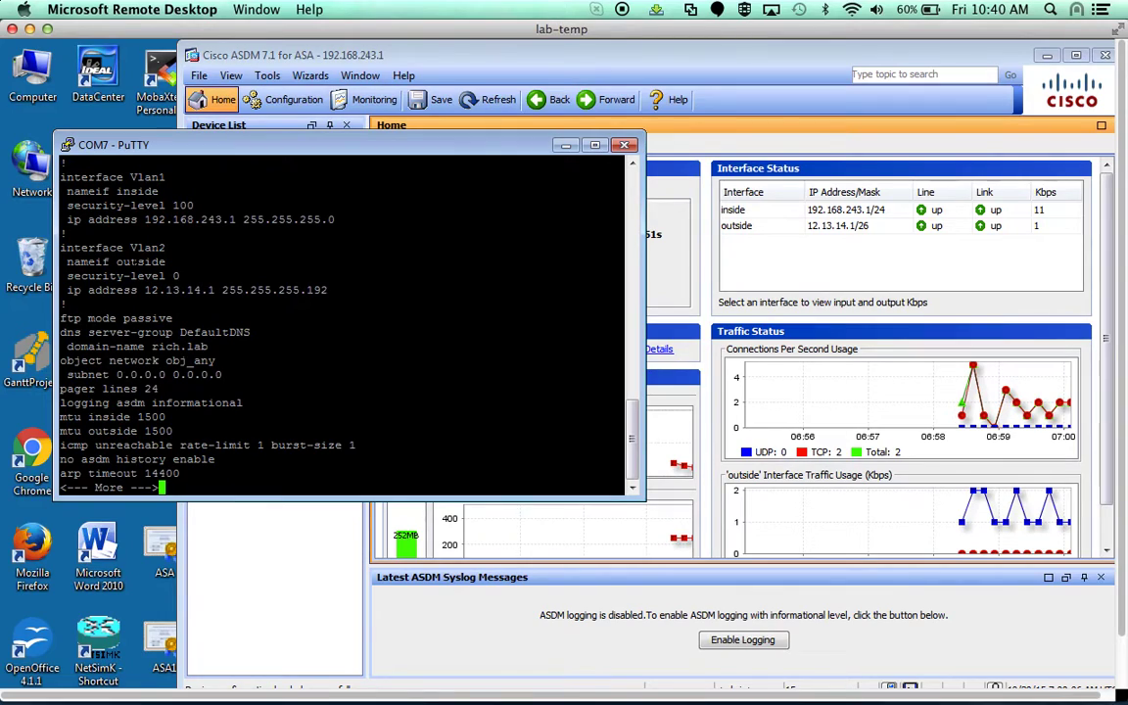
text(q)
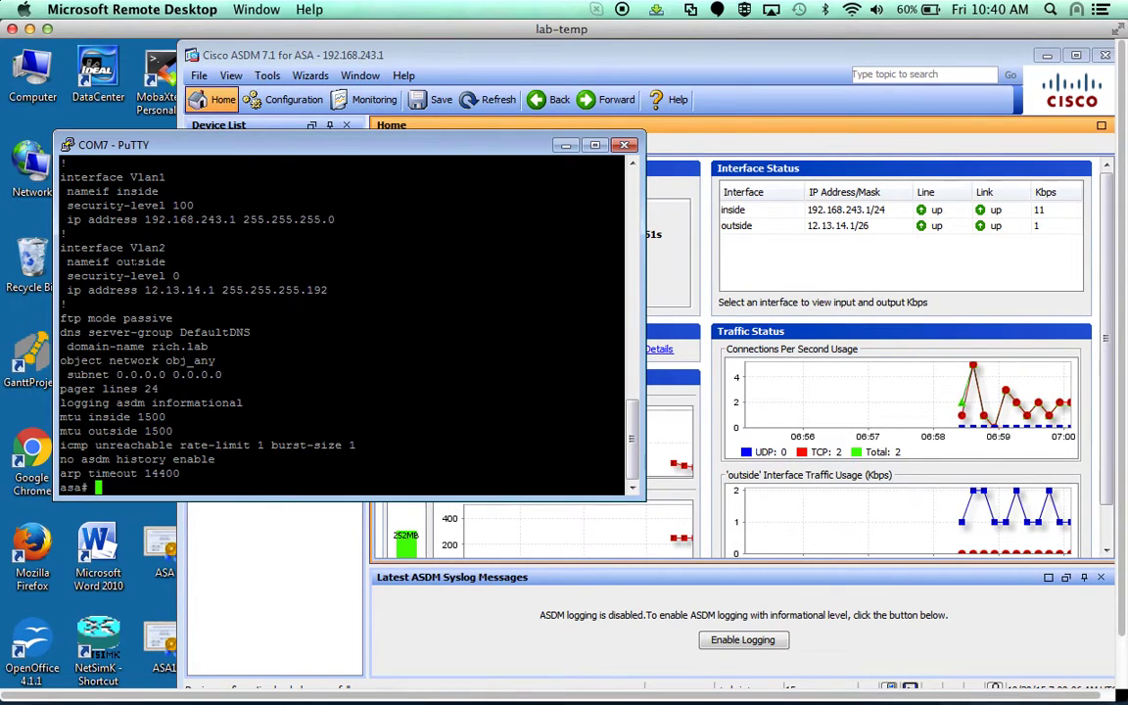
text(conf t)
key(Return)
text(int vl)
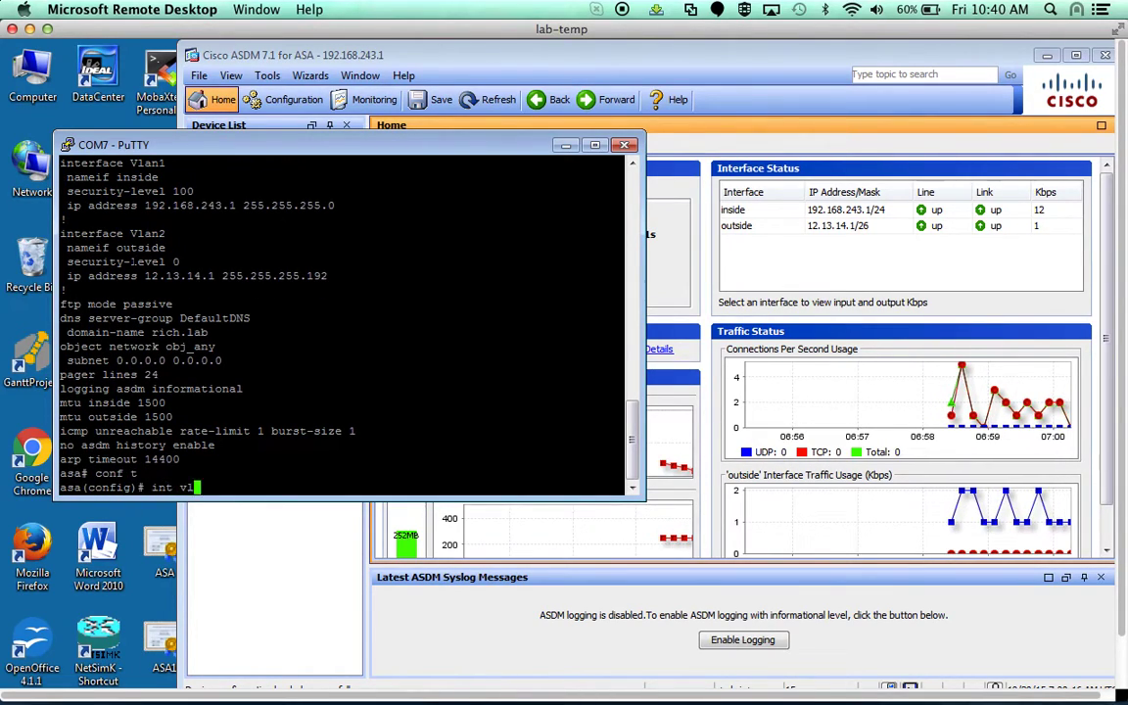
text(an 1)
key(Return)
text(ip address 192.168.243.1 255.2)
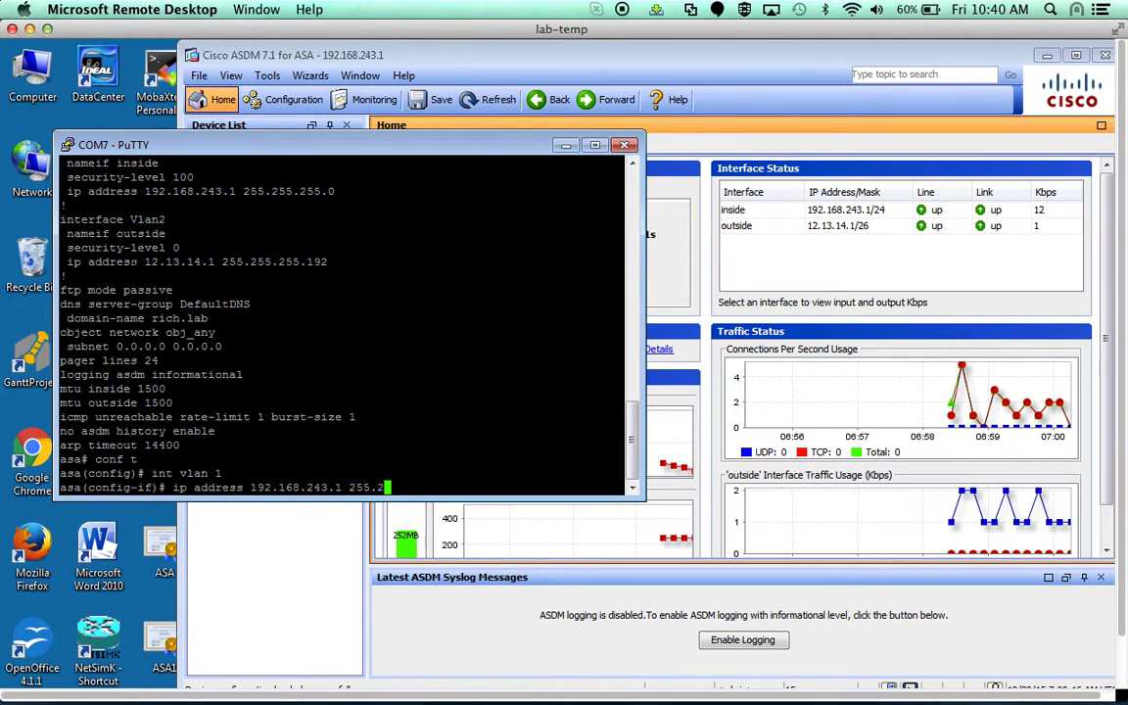
text(55.255.0)
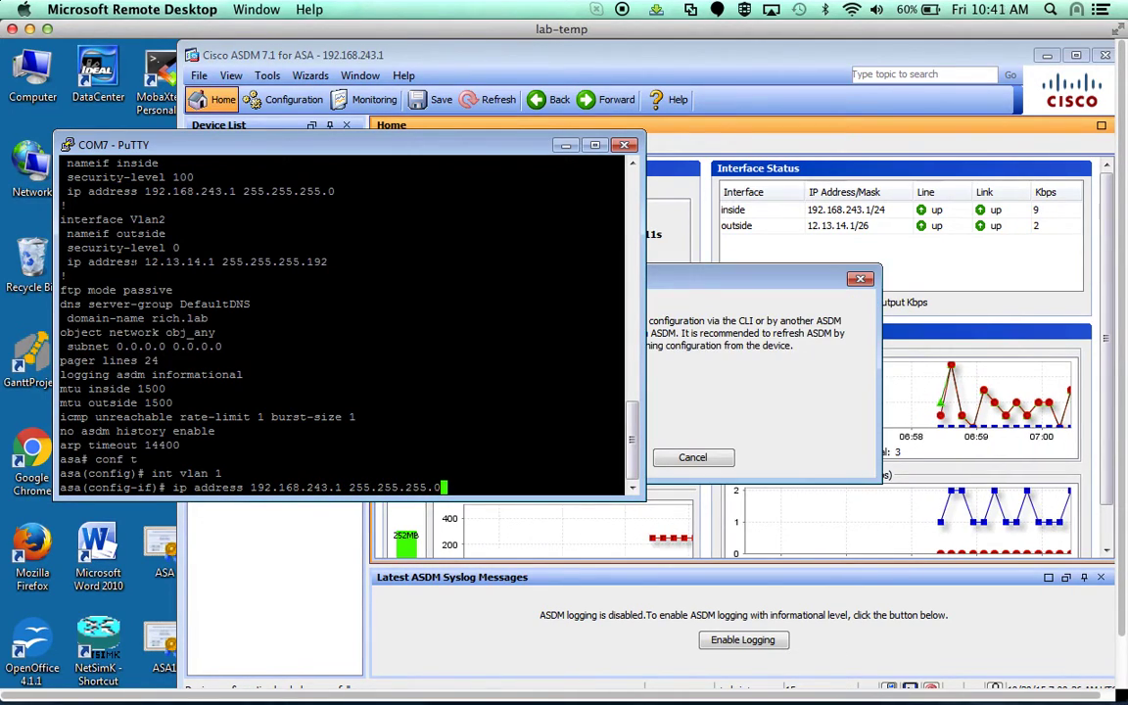
key(BackSpace)
key(BackSpace)
key(BackSpace)
key(BackSpace)
key(BackSpace)
key(BackSpace)
key(BackSpace)
key(BackSpace)
key(BackSpace)
key(BackSpace)
key(BackSpace)
key(BackSpace)
key(BackSpace)
key(BackSpace)
key(BackSpace)
key(BackSpace)
key(BackSpace)
key(BackSpace)
key(BackSpace)
key(BackSpace)
key(BackSpace)
key(BackSpace)
key(BackSpace)
key(BackSpace)
key(BackSpace)
key(BackSpace)
key(BackSpace)
key(BackSpace)
key(BackSpace)
key(BackSpace)
key(BackSpace)
key(BackSpace)
key(BackSpace)
key(BackSpace)
key(BackSpace)
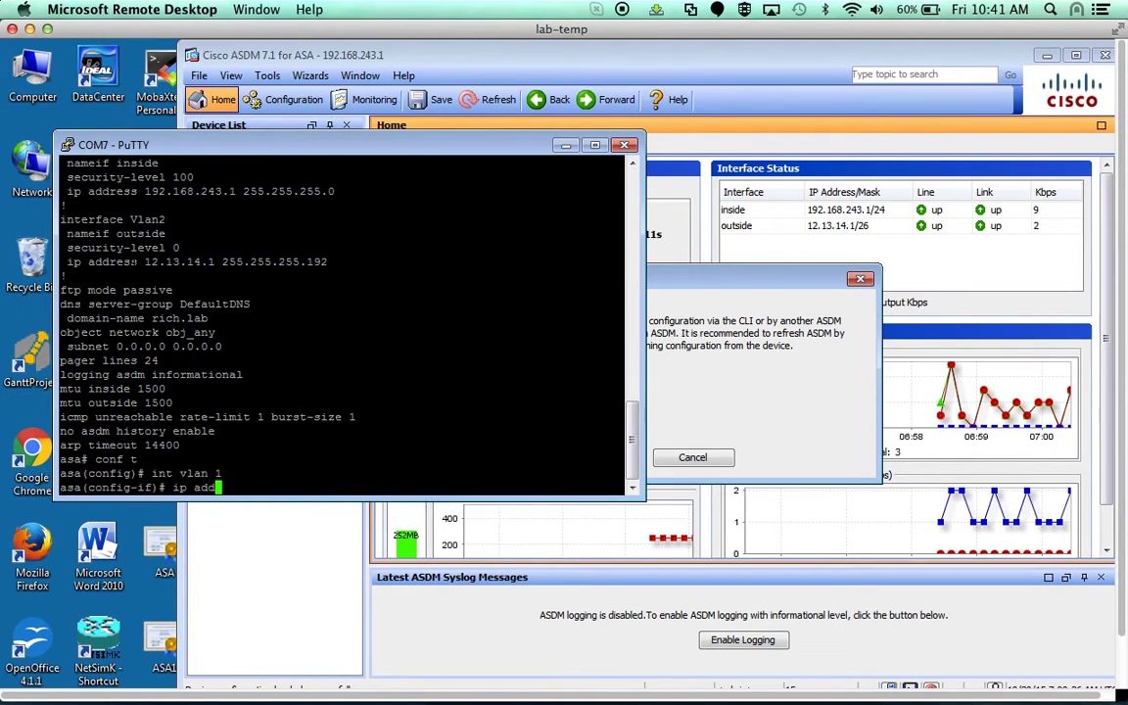
text(exit)
key(Return)
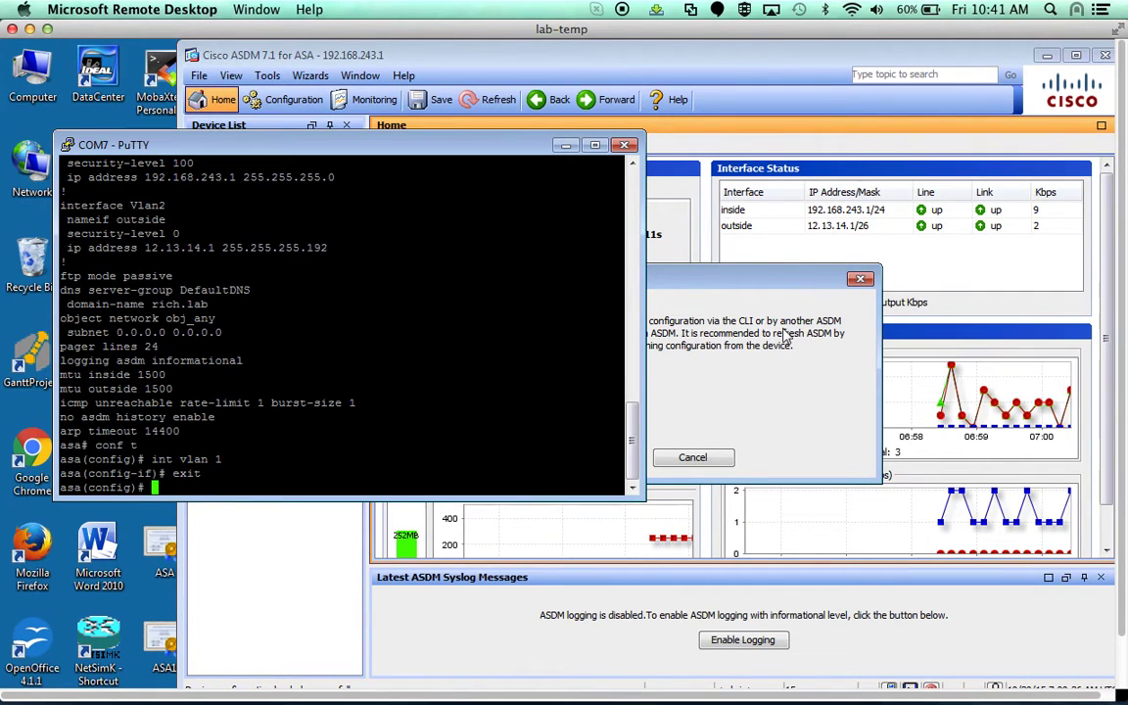
Switch to Cisco ASDM, refresh it from the device's running configuration, and display the firewall access rules.
click(704, 299)
click(604, 457)
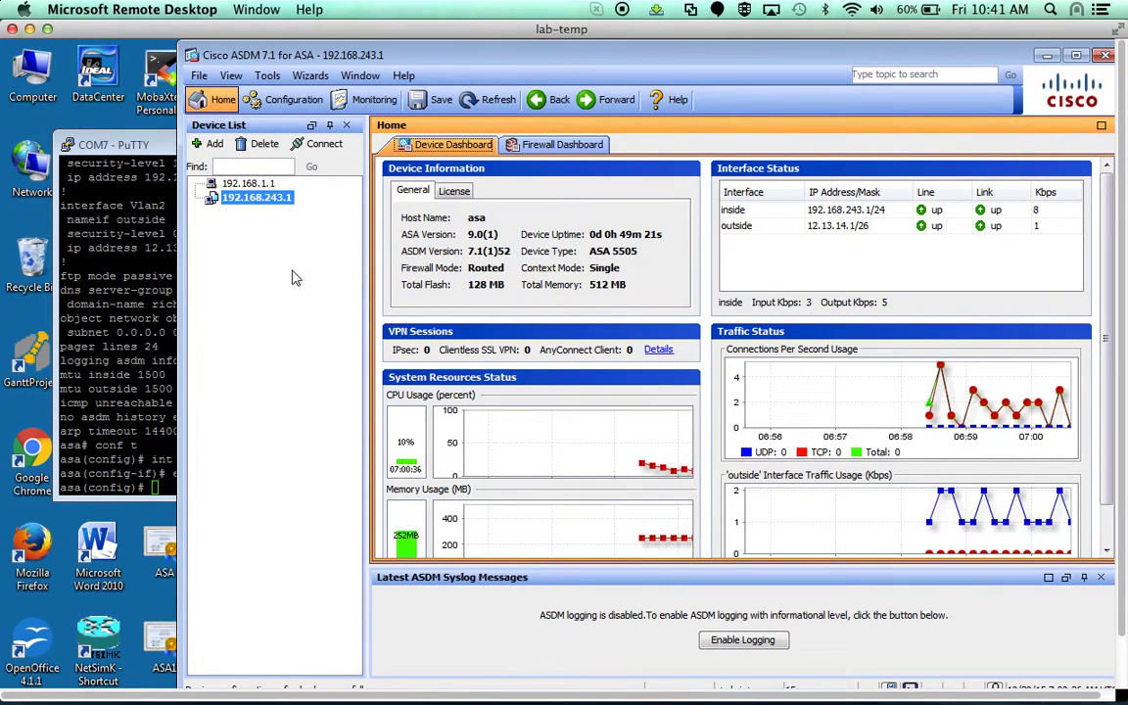
click(282, 99)
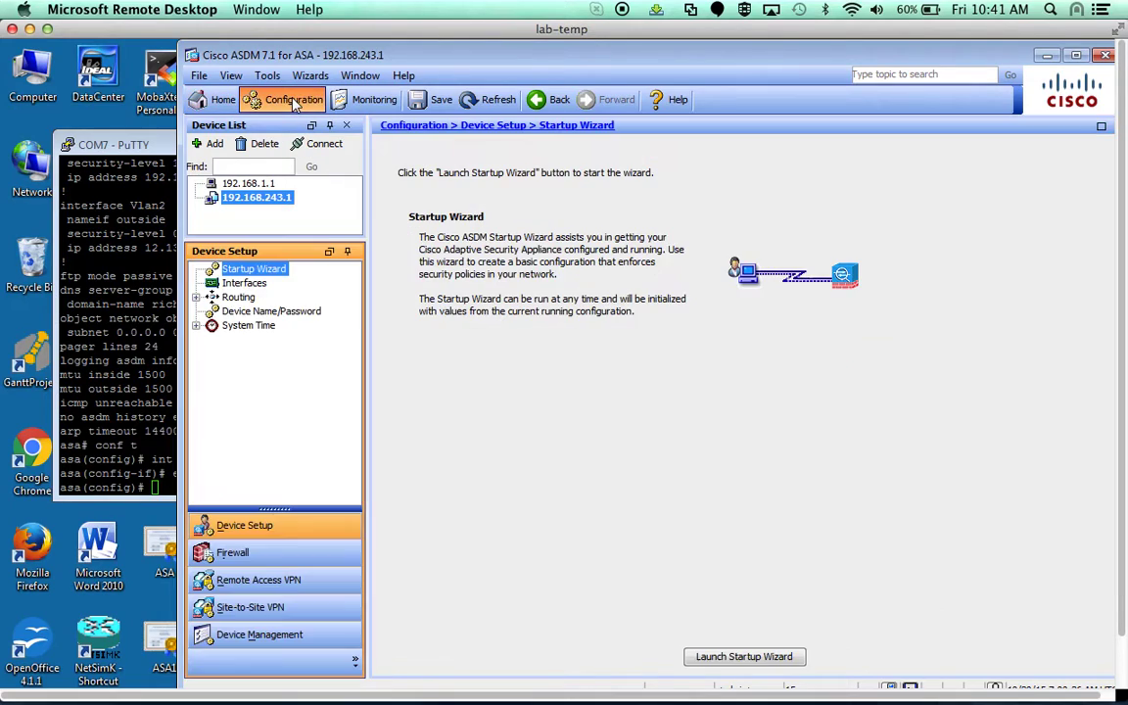
click(238, 554)
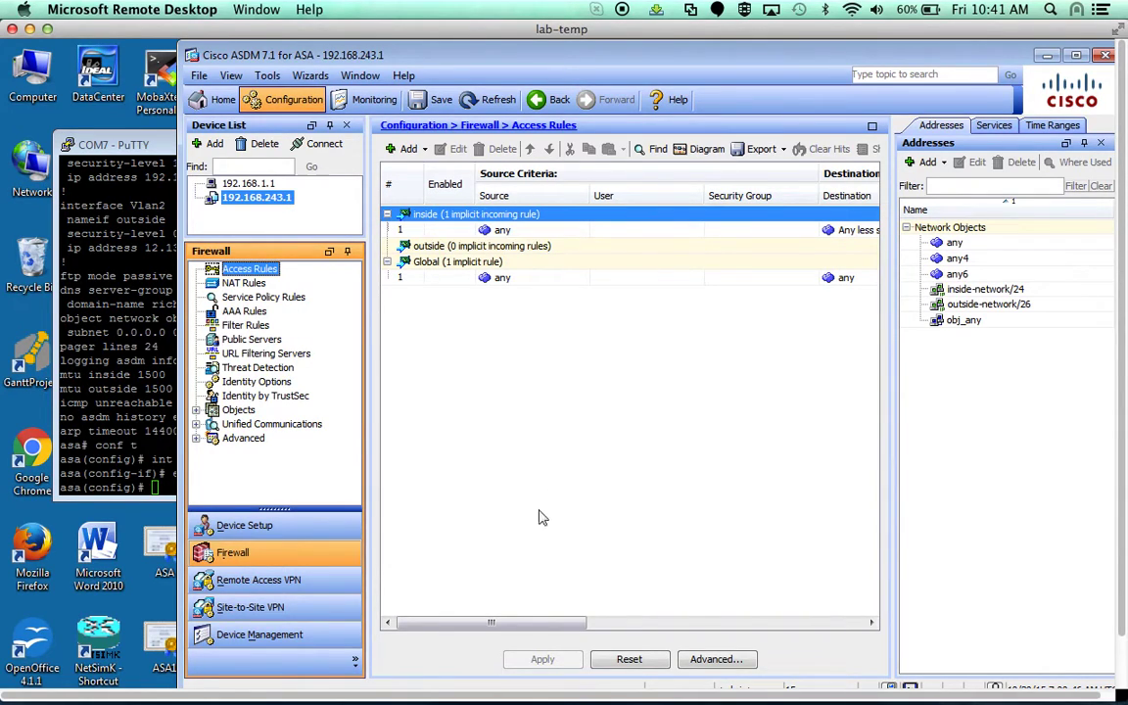
Examine the implicit inside and global access rules in the rule table.
drag(516, 631, 438, 608)
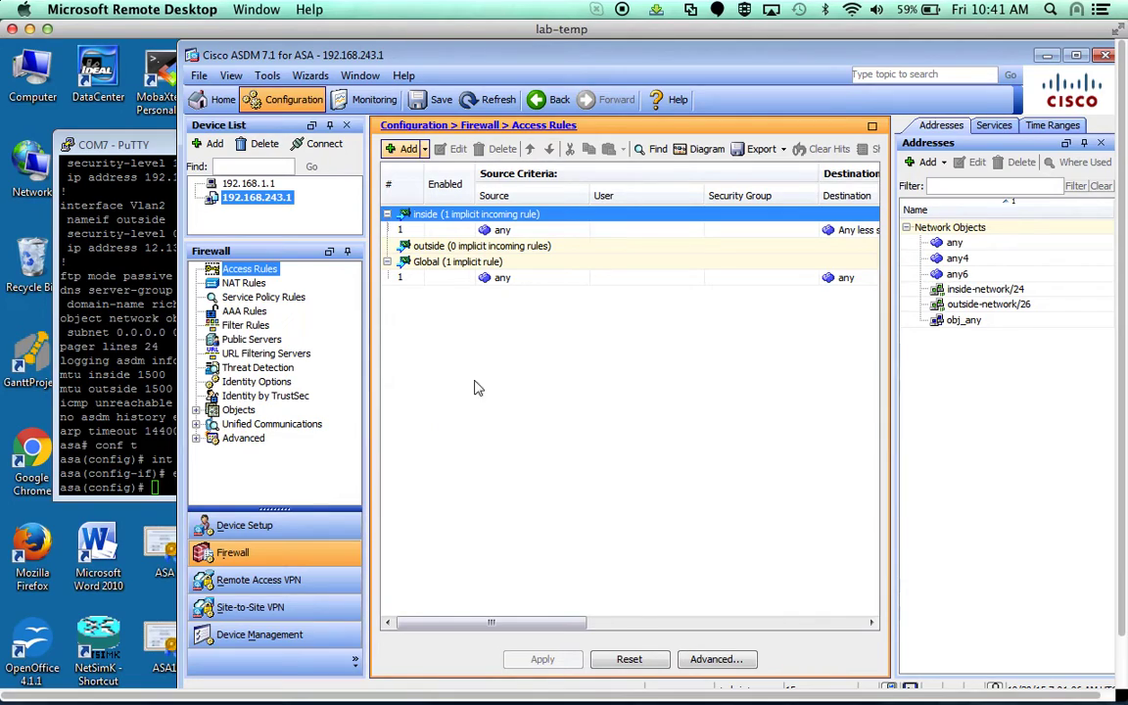
click(454, 282)
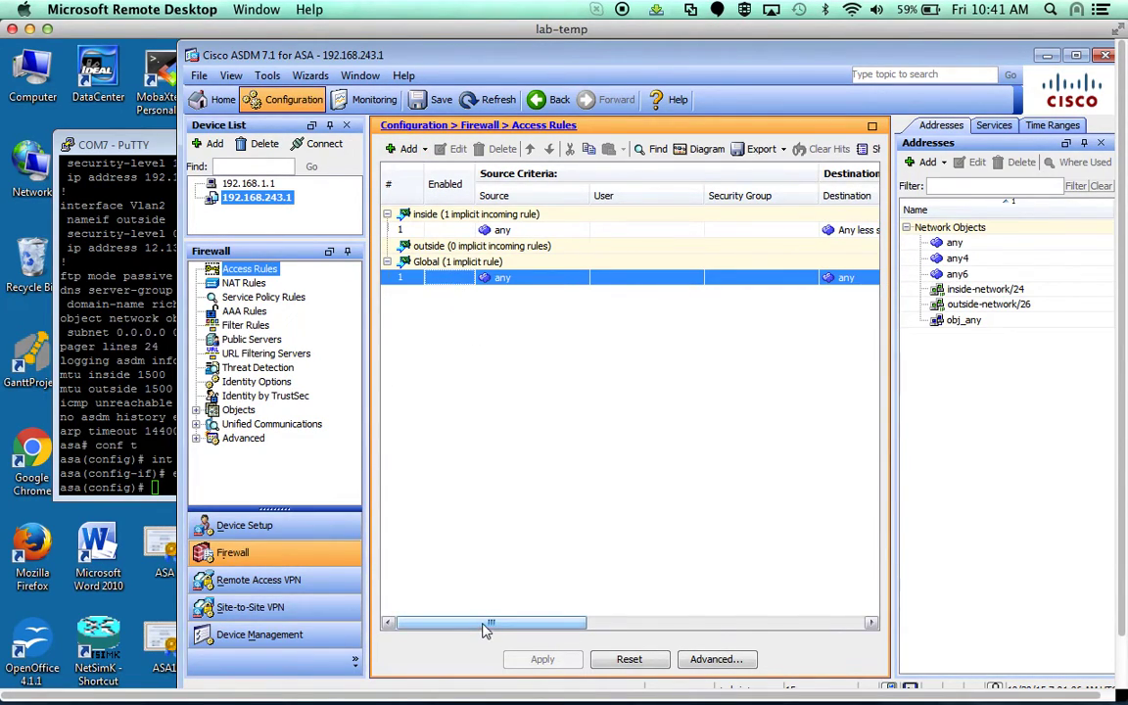
drag(485, 629, 456, 607)
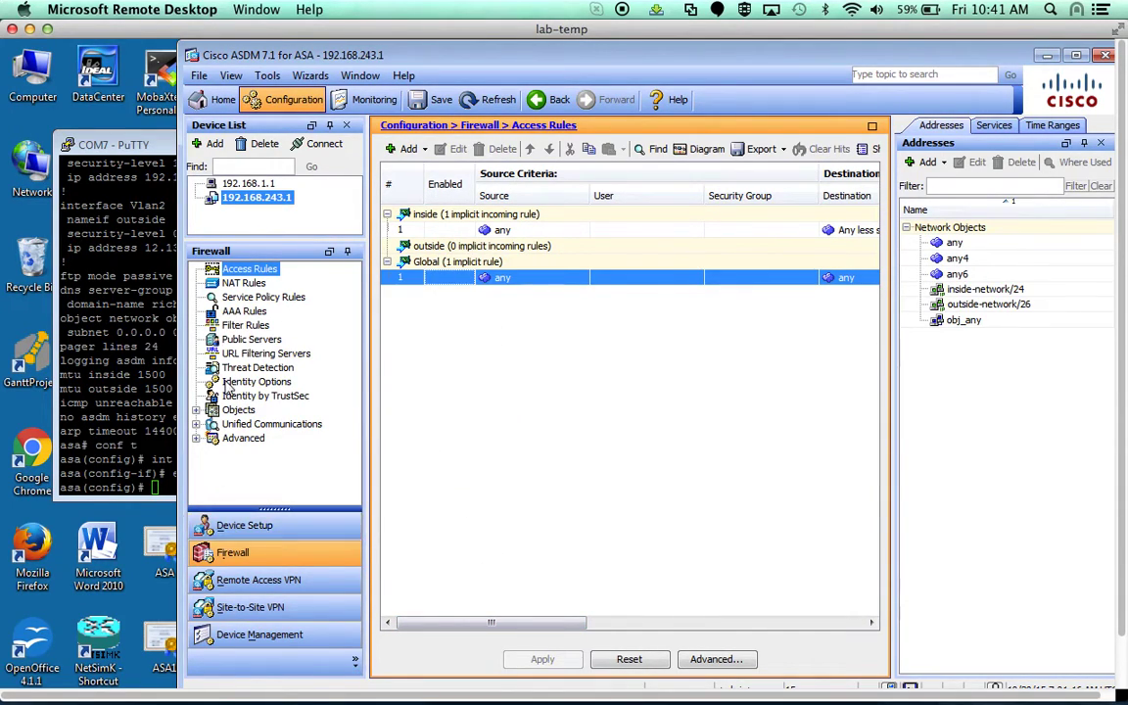
Examine the security levels of the inside and outside interfaces in the device setup.
click(230, 524)
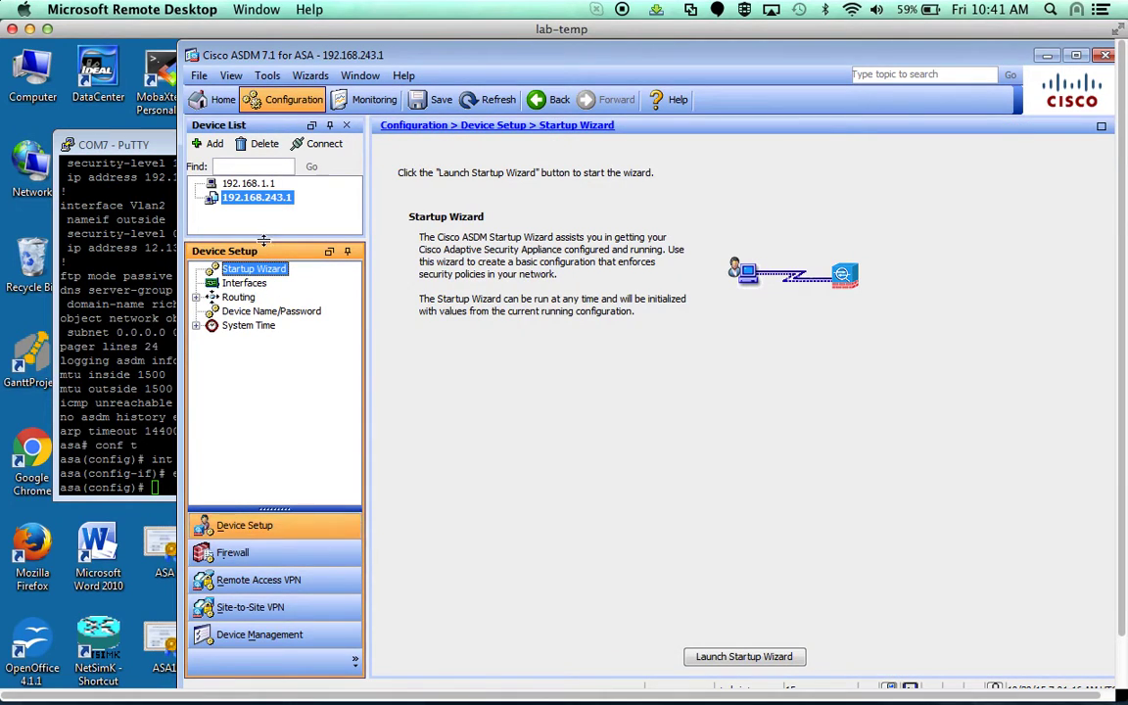
click(227, 281)
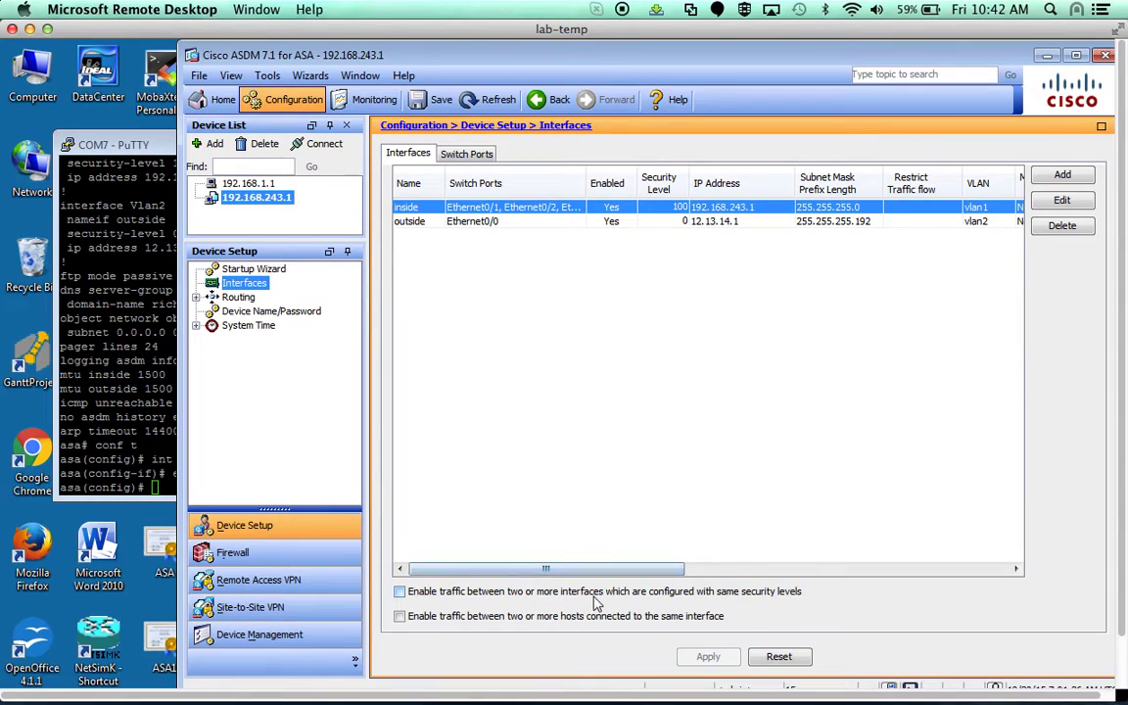
click(669, 227)
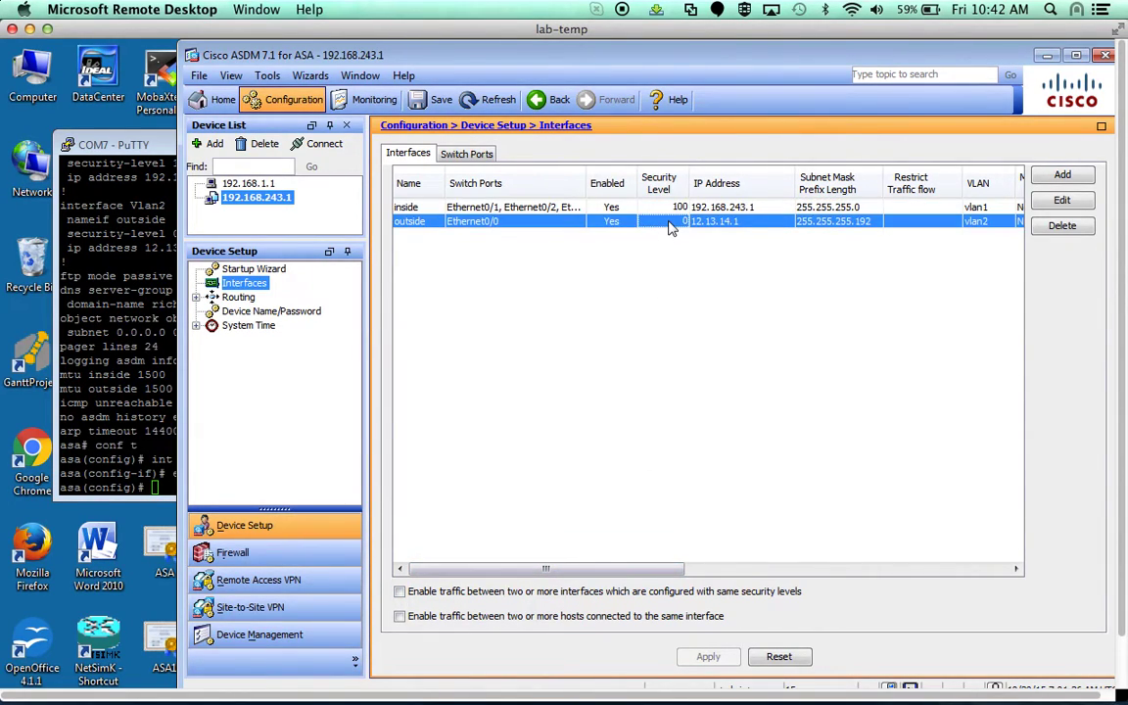
click(666, 209)
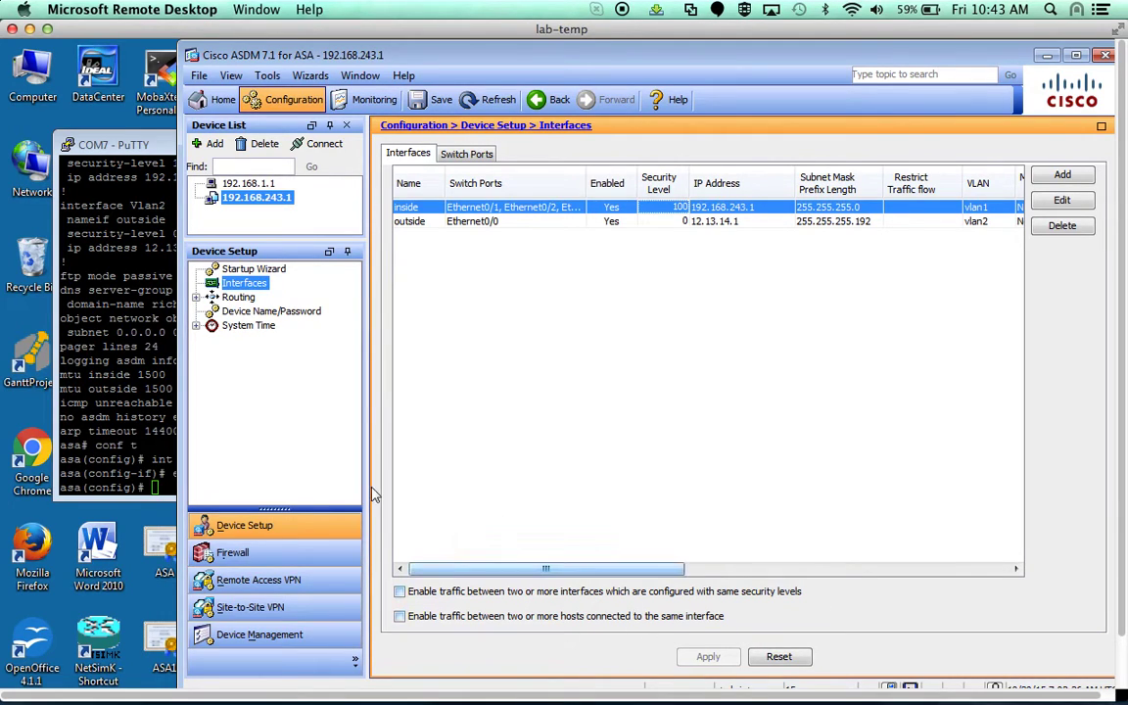
Collapse the Addresses pane beside the firewall access rules and start a new access rule for the inside interface.
click(271, 556)
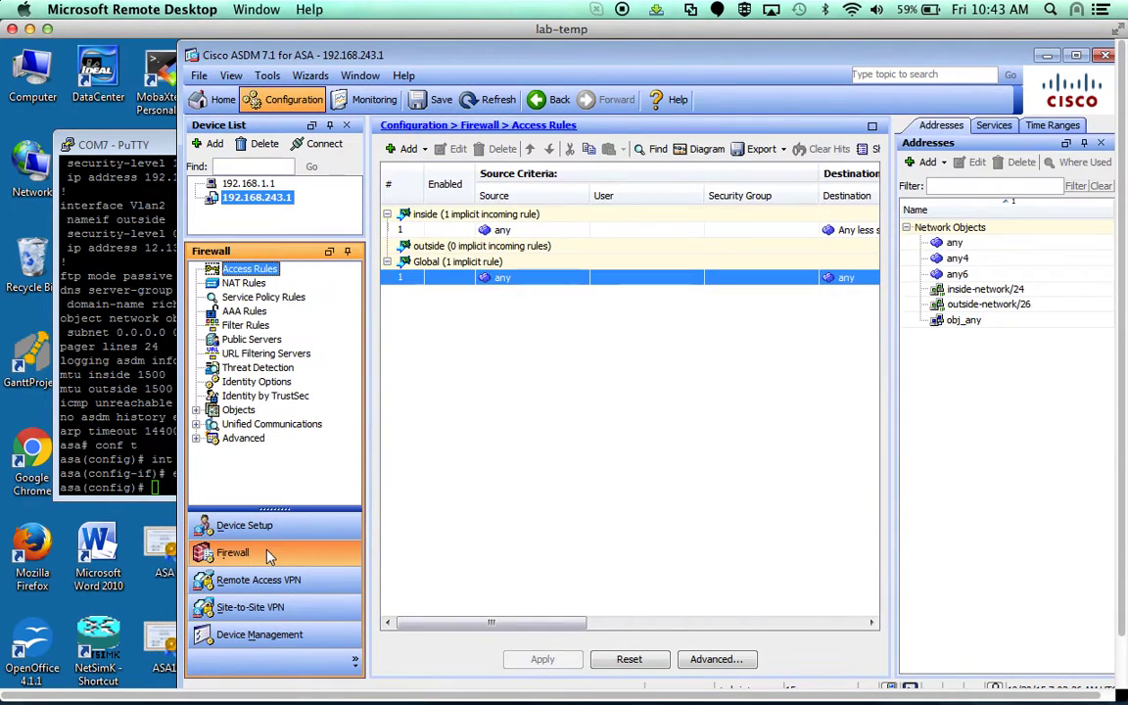
click(1082, 143)
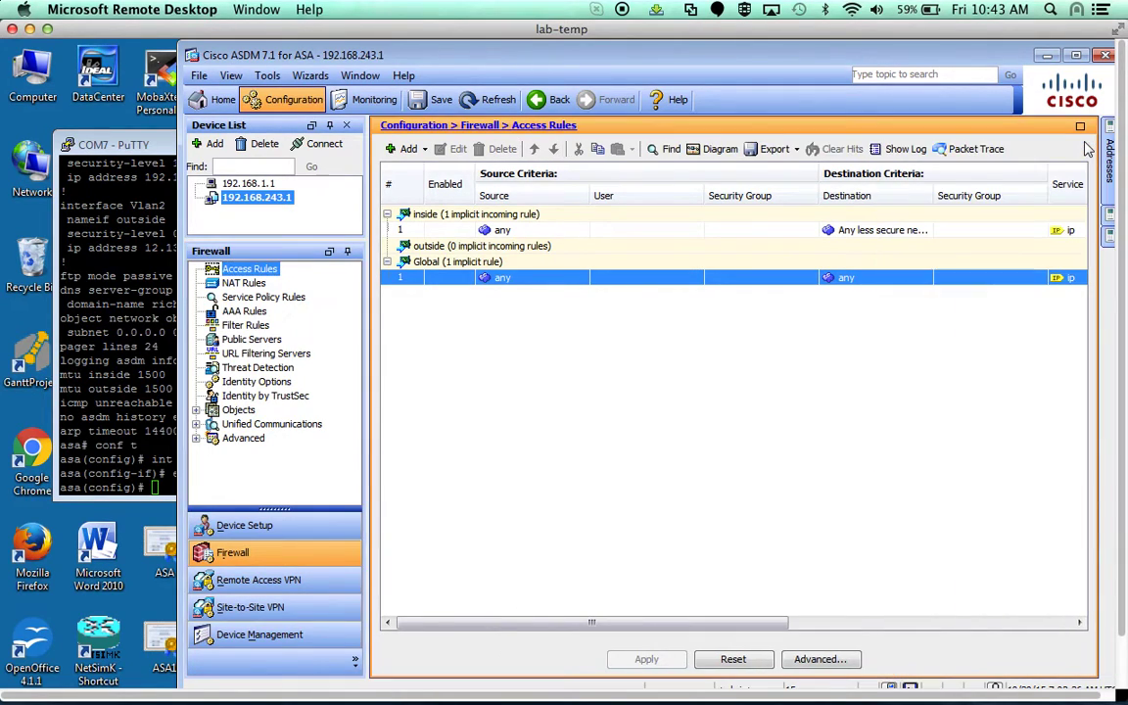
click(468, 215)
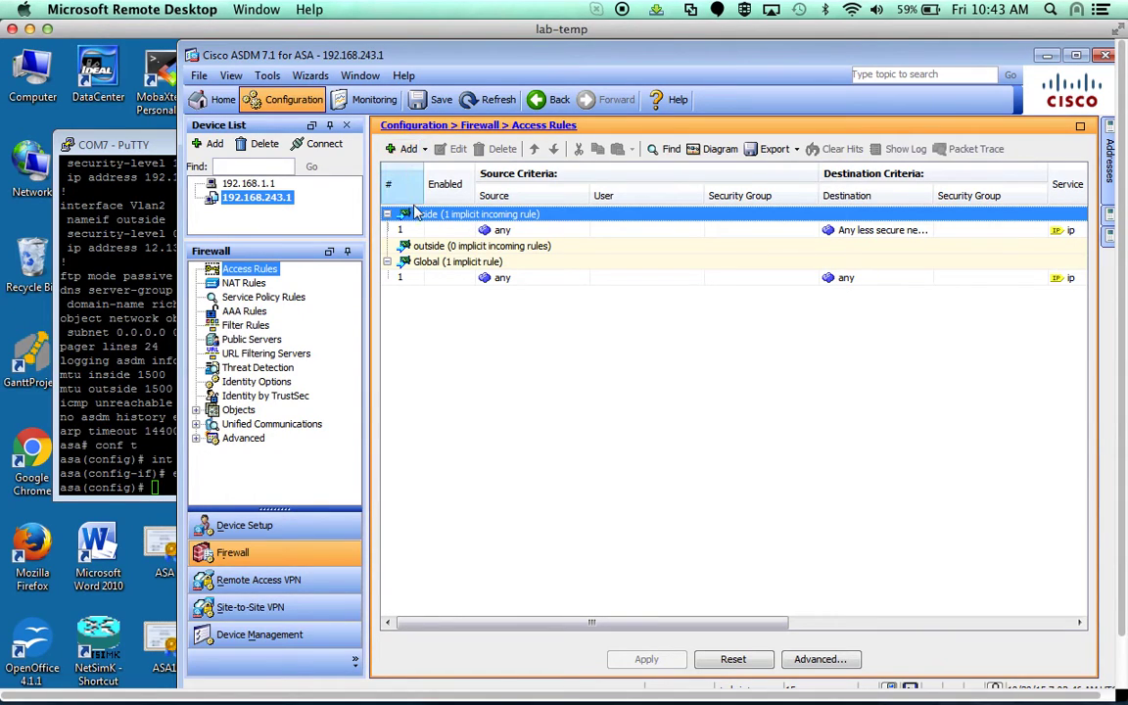
click(410, 149)
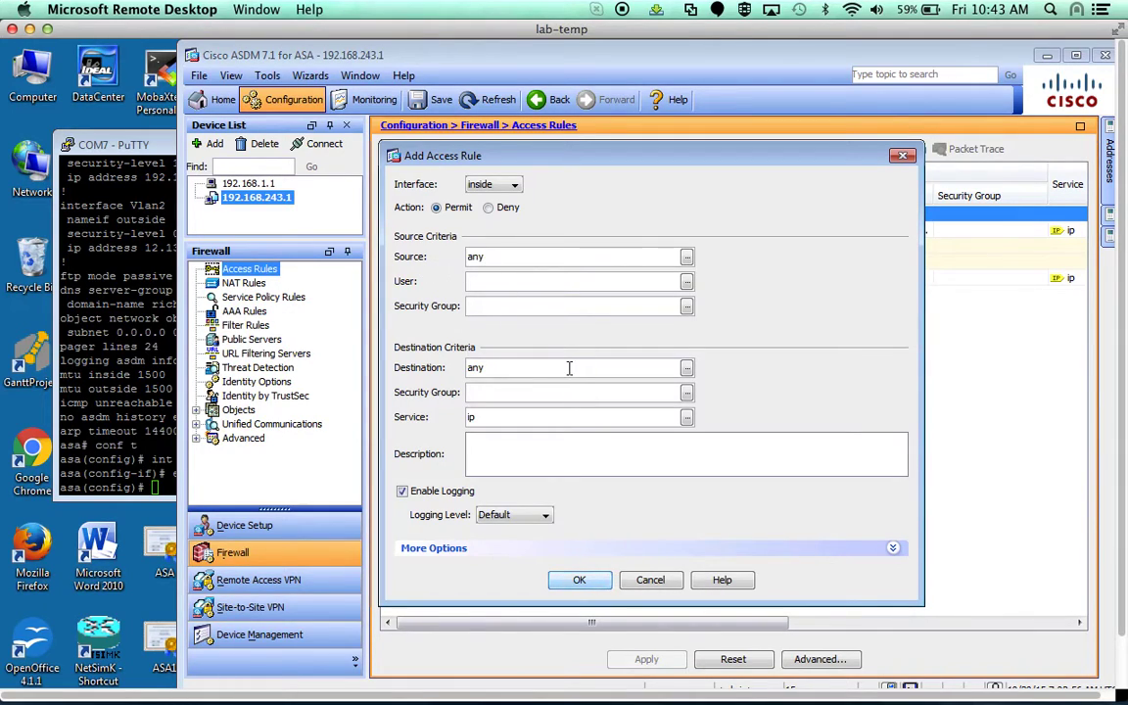
click(687, 369)
click(685, 259)
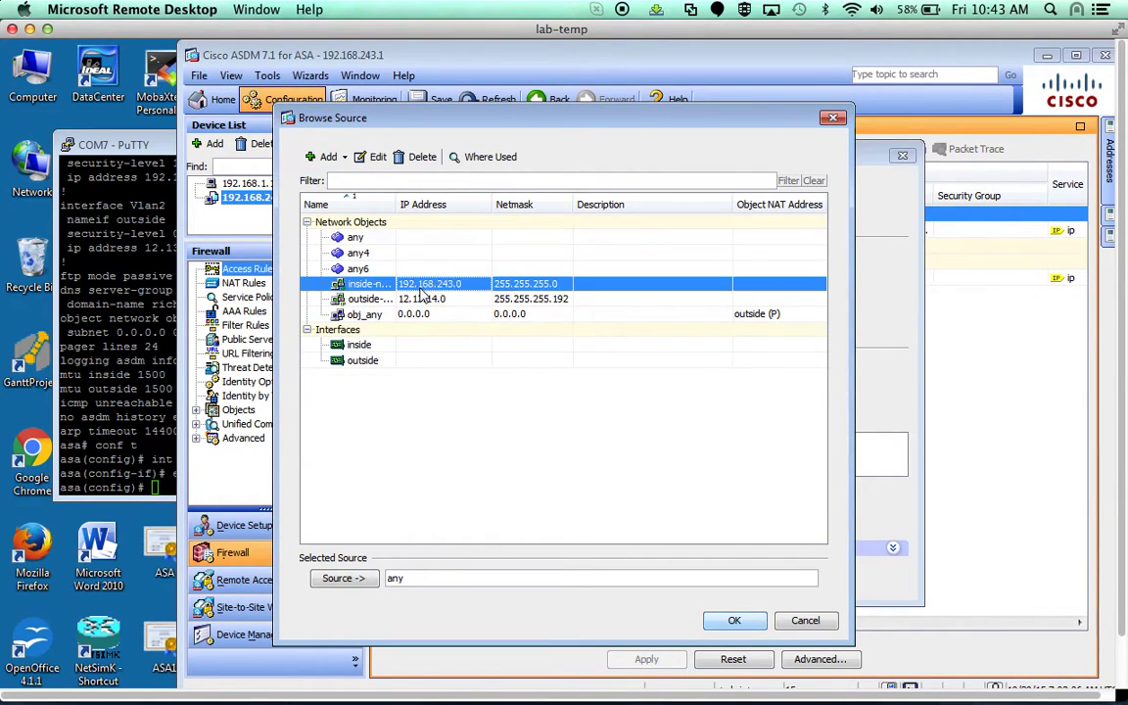
click(805, 621)
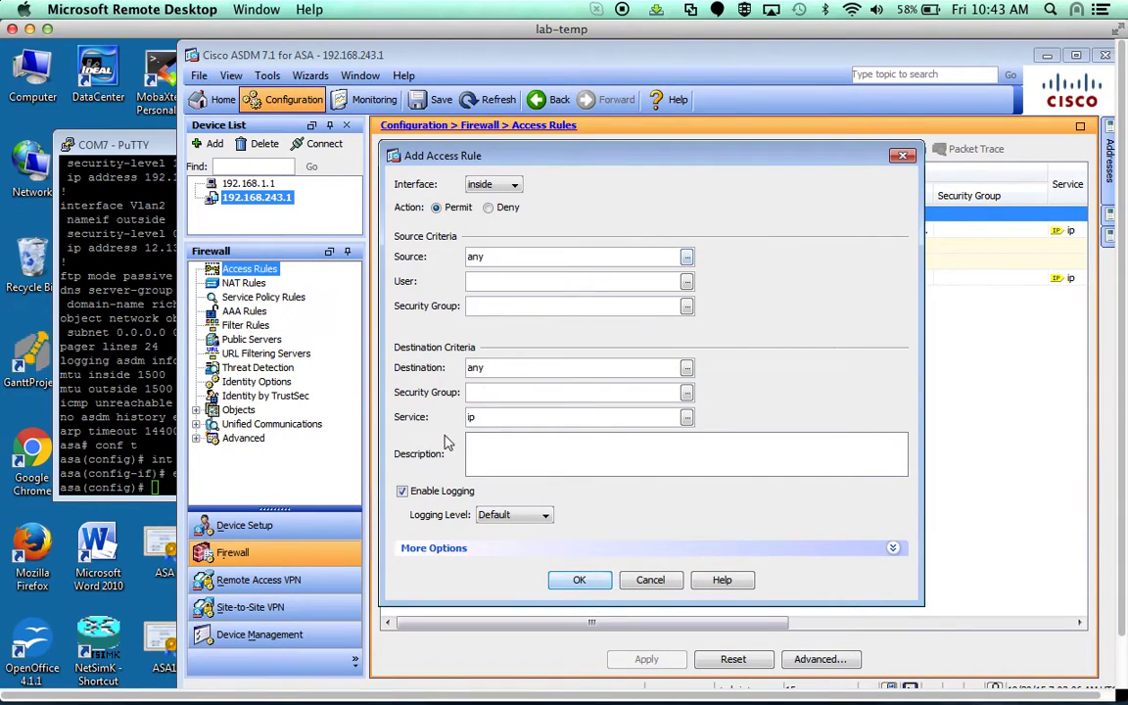
Set the new inside rule's service to tcp-udp/http and add it as a permit rule from any source to any destination.
click(687, 418)
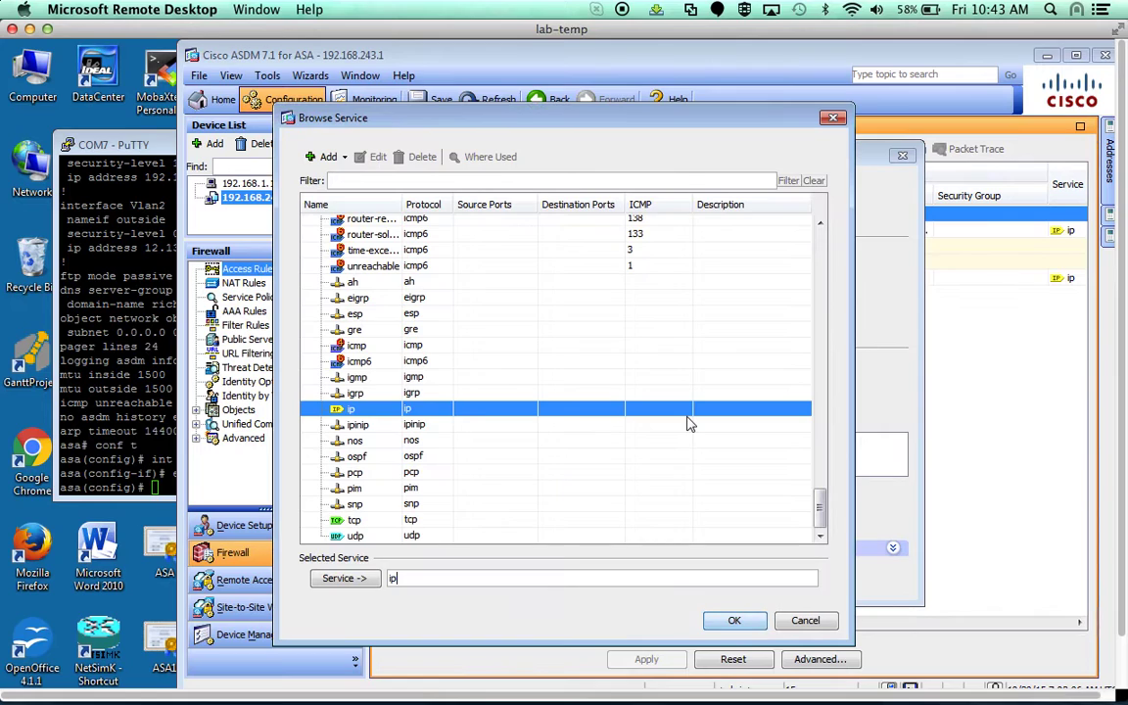
scroll(380, 452, down, 3)
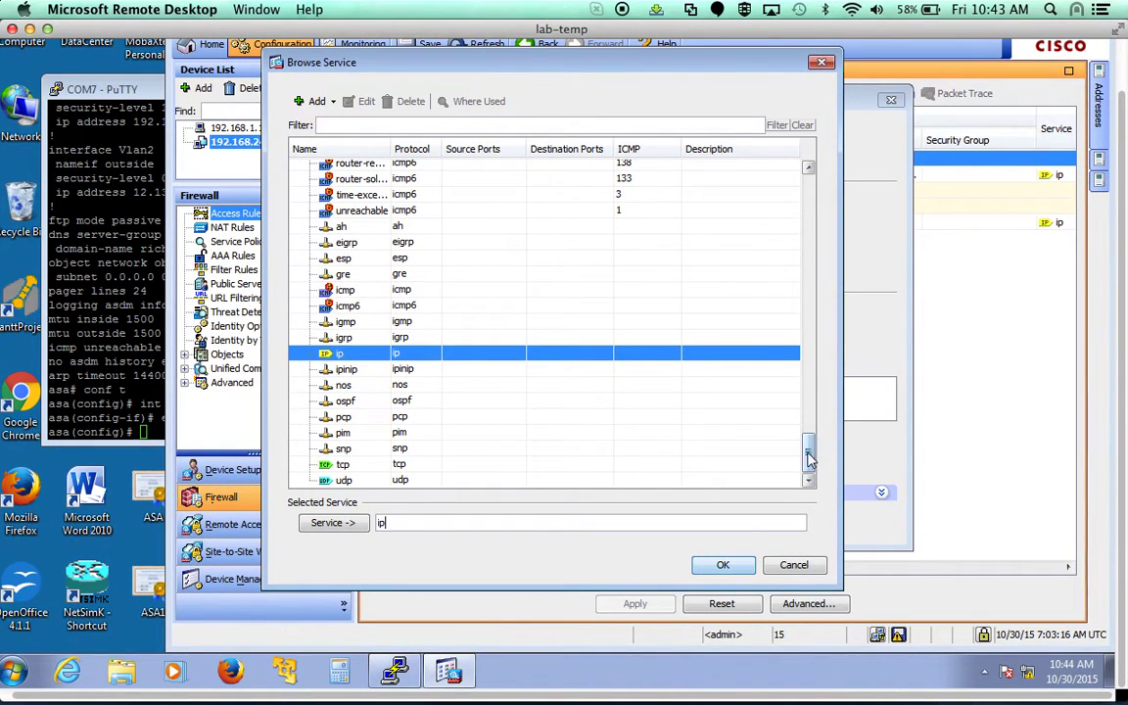
scroll(730, 342, up, 10)
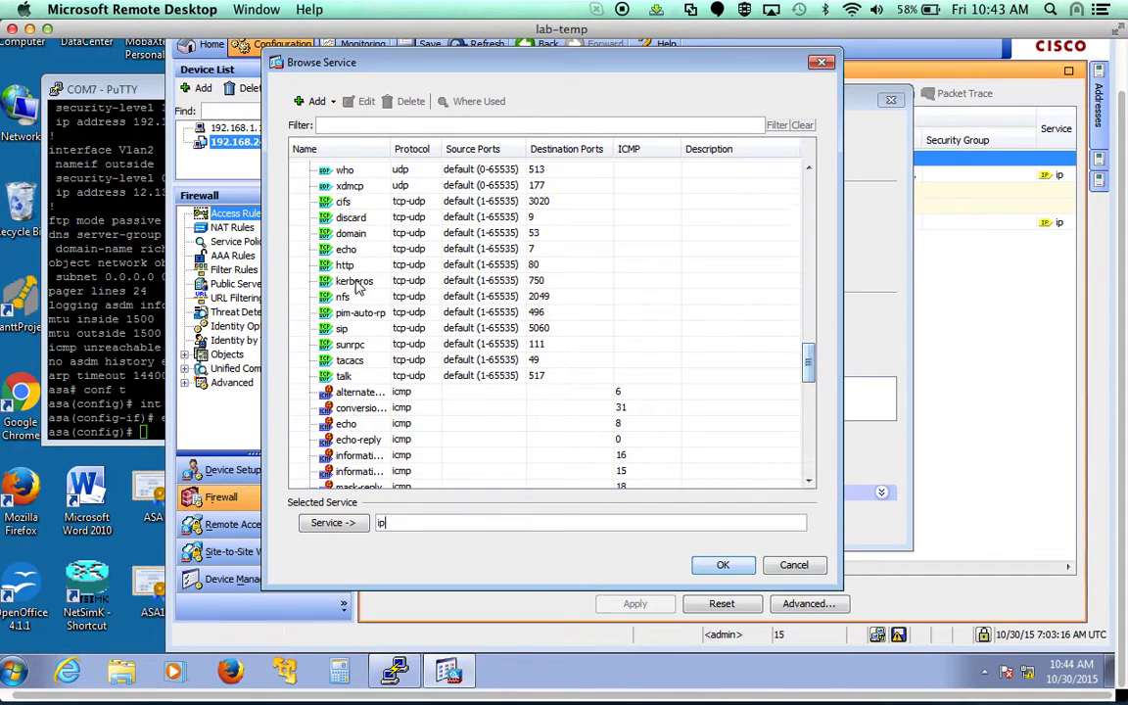
click(345, 264)
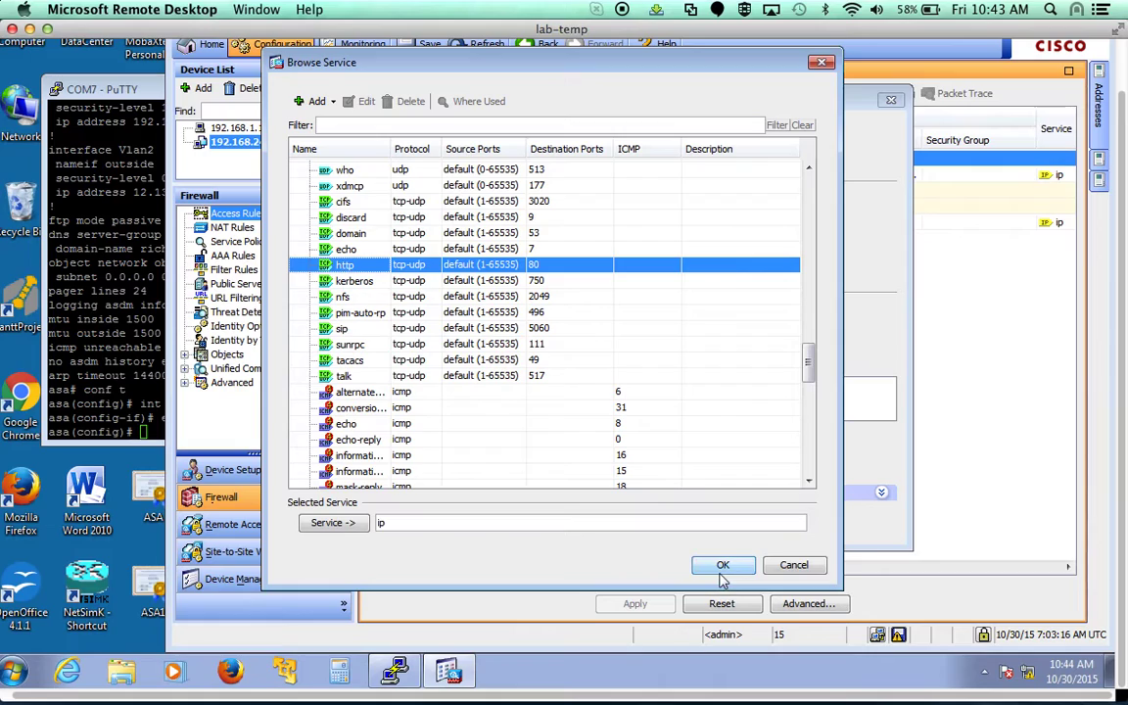
click(333, 526)
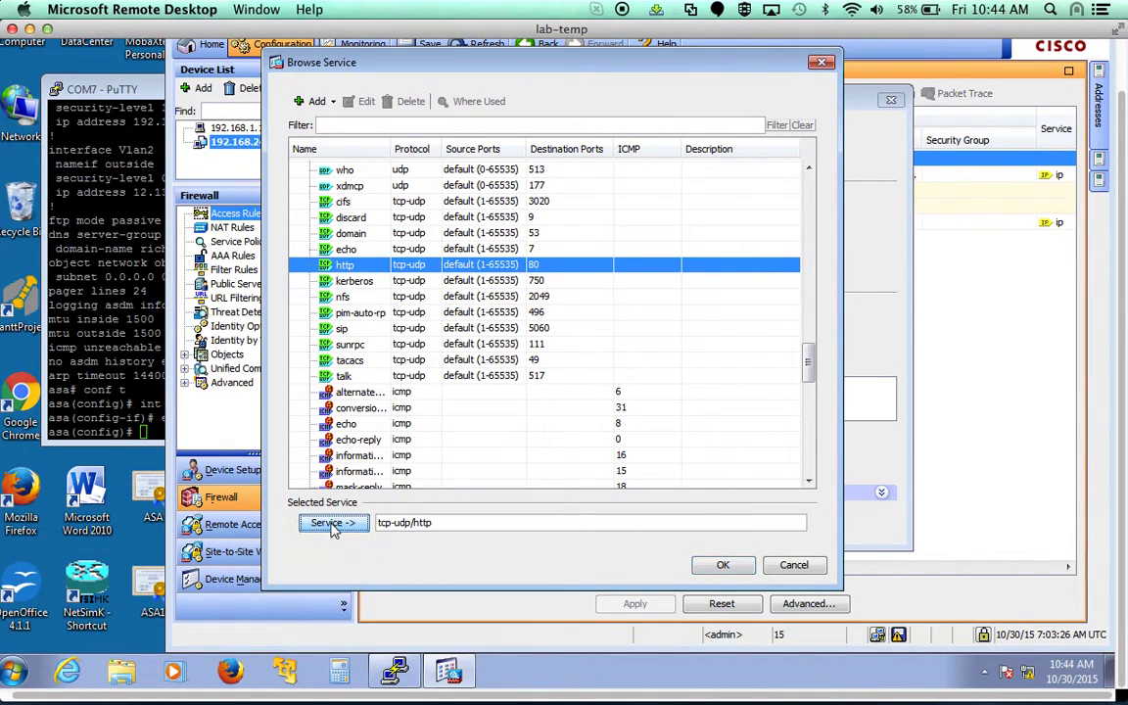
click(454, 522)
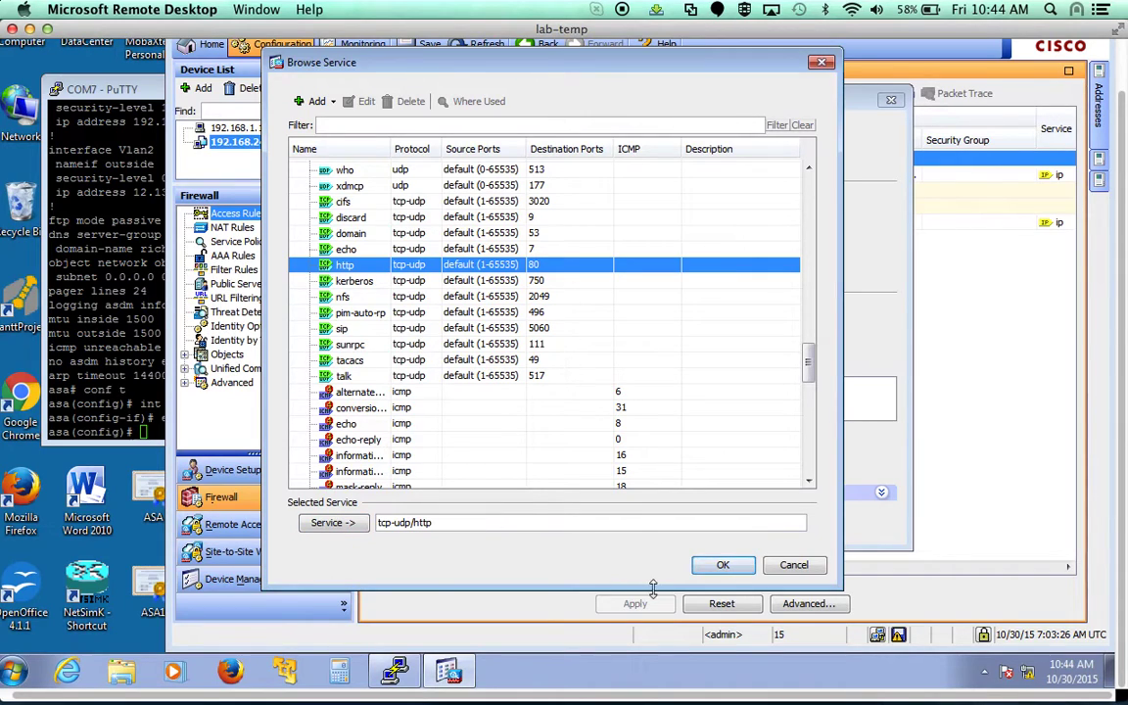
click(723, 565)
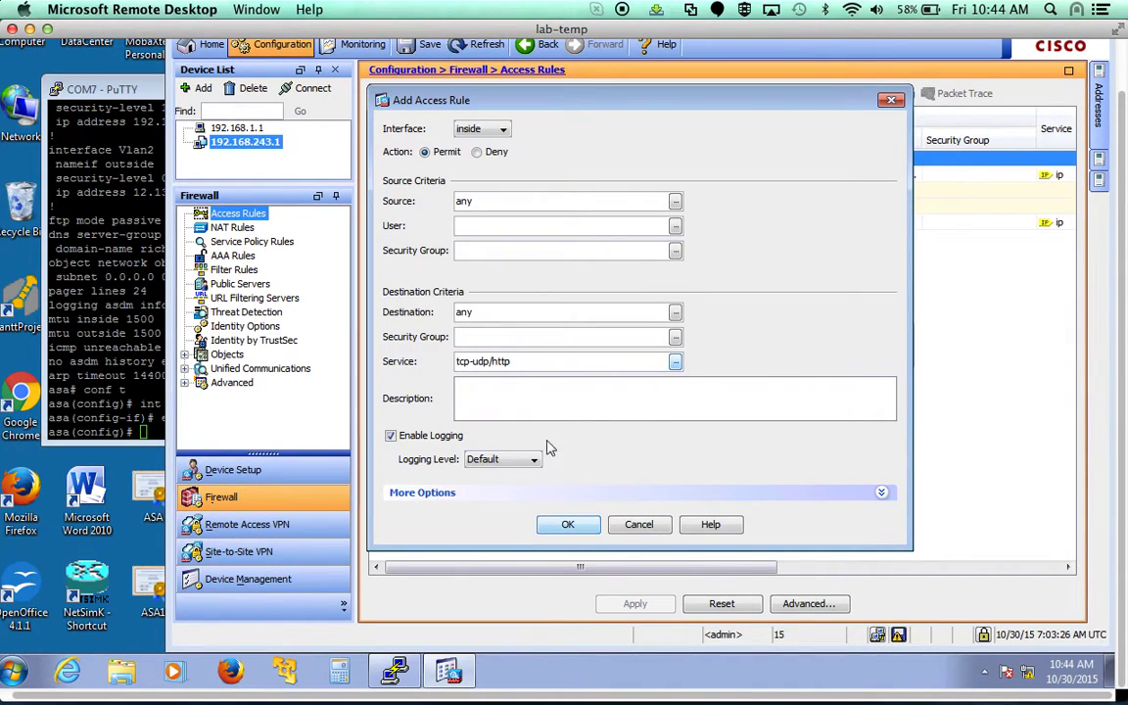
click(574, 529)
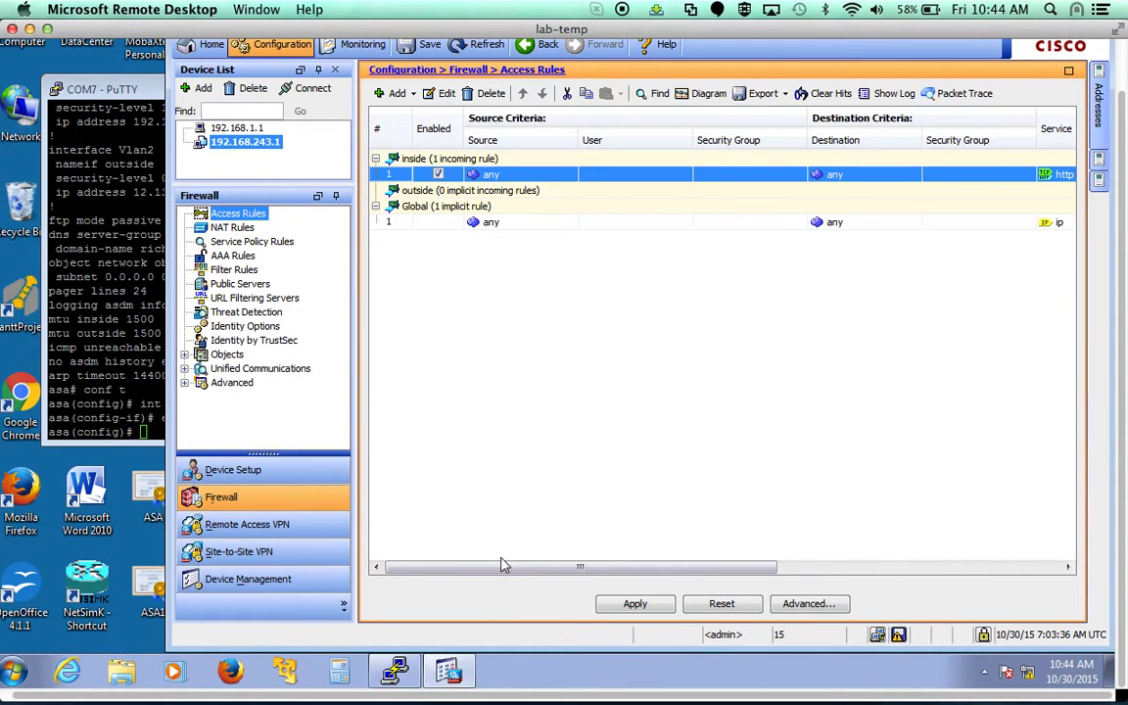
Add an inside access rule permitting the tcp/https service from any source to any destination.
mouse_move(503, 566)
mouse_down()
mouse_move(737, 585)
mouse_move(502, 584)
mouse_up()
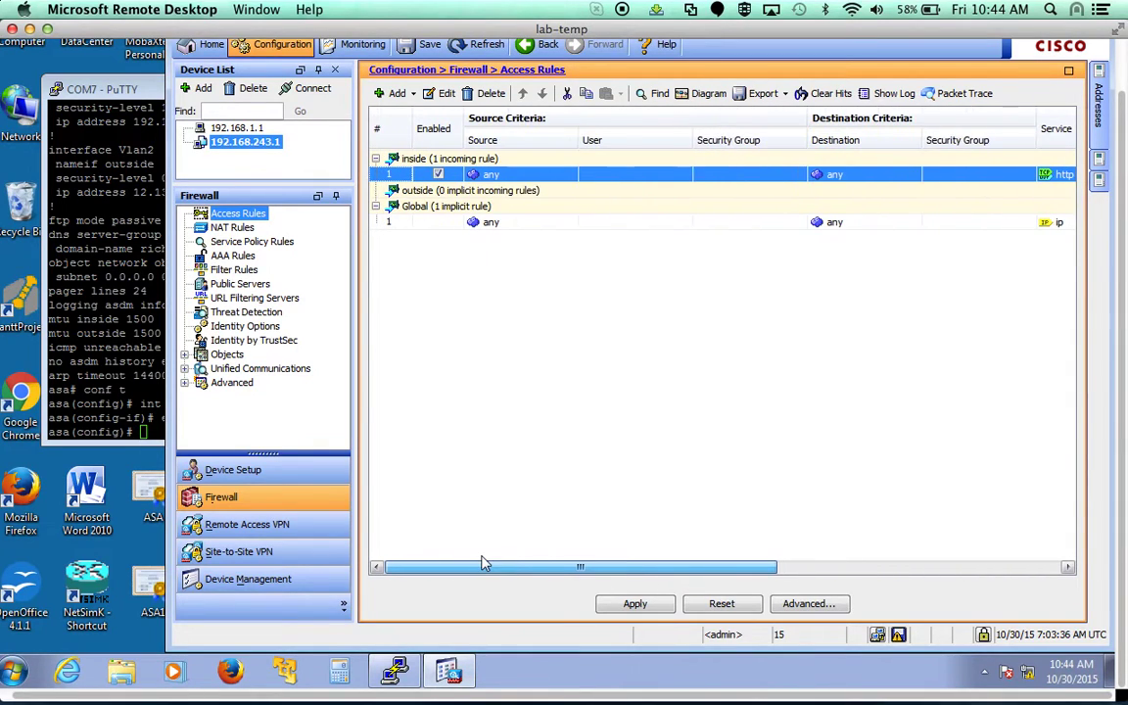
click(395, 94)
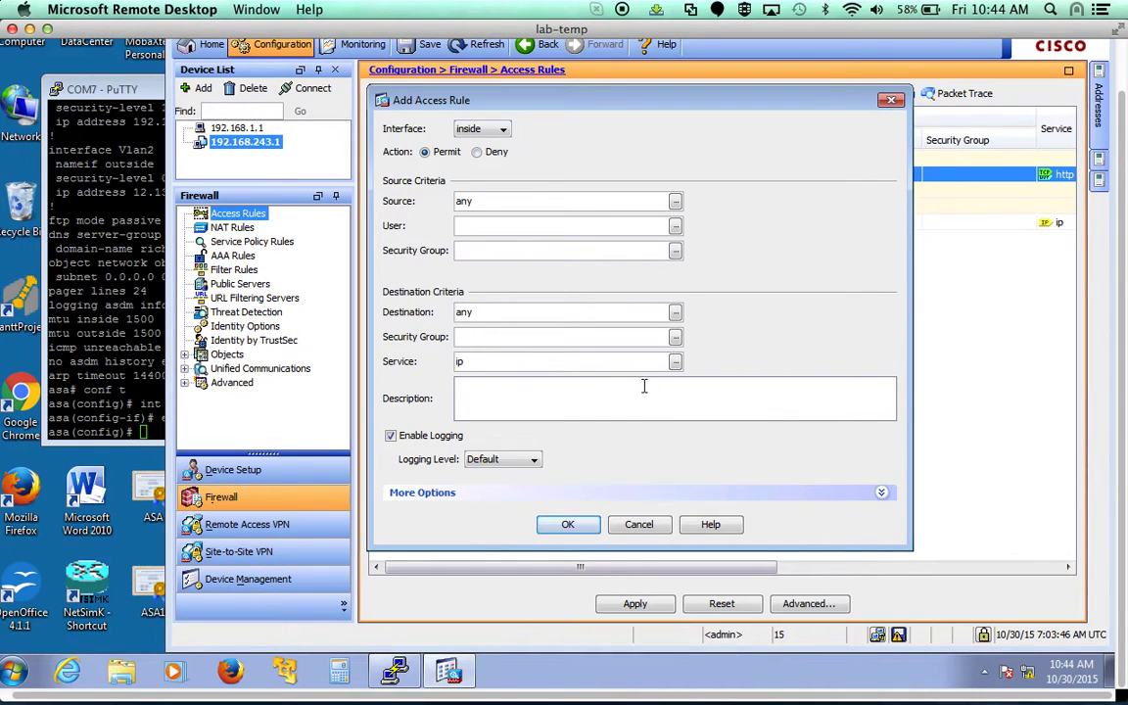
click(675, 361)
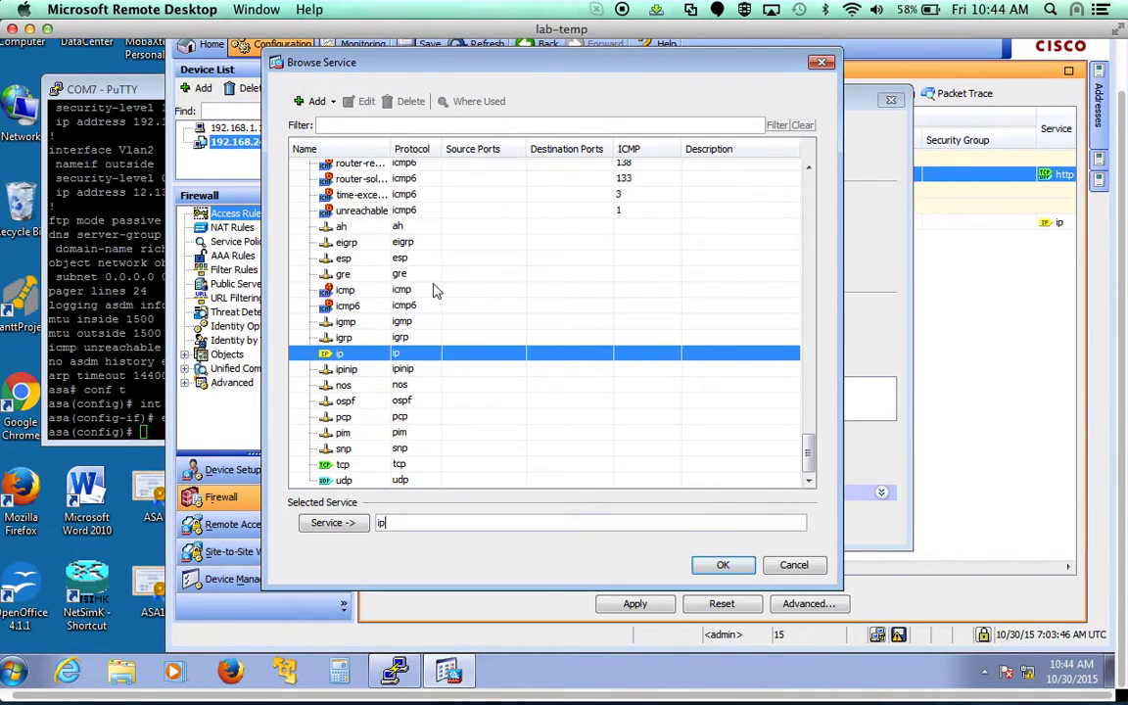
scroll(433, 289, up, 7)
scroll(435, 289, up, 4)
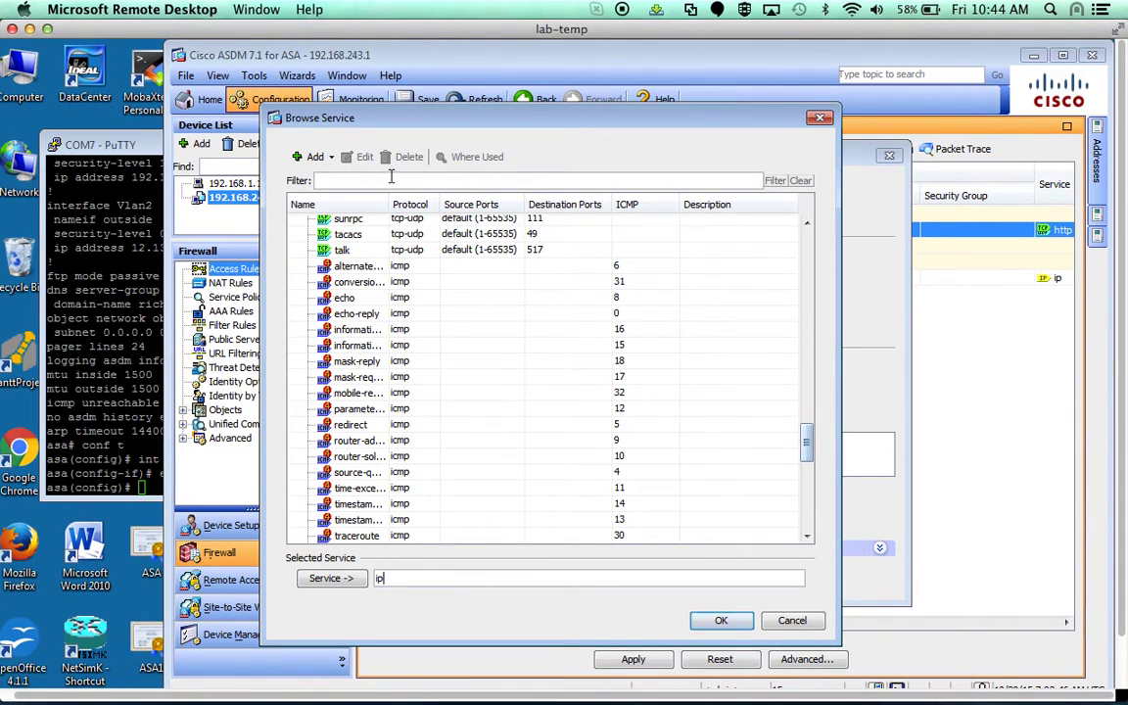
text(https)
key(Return)
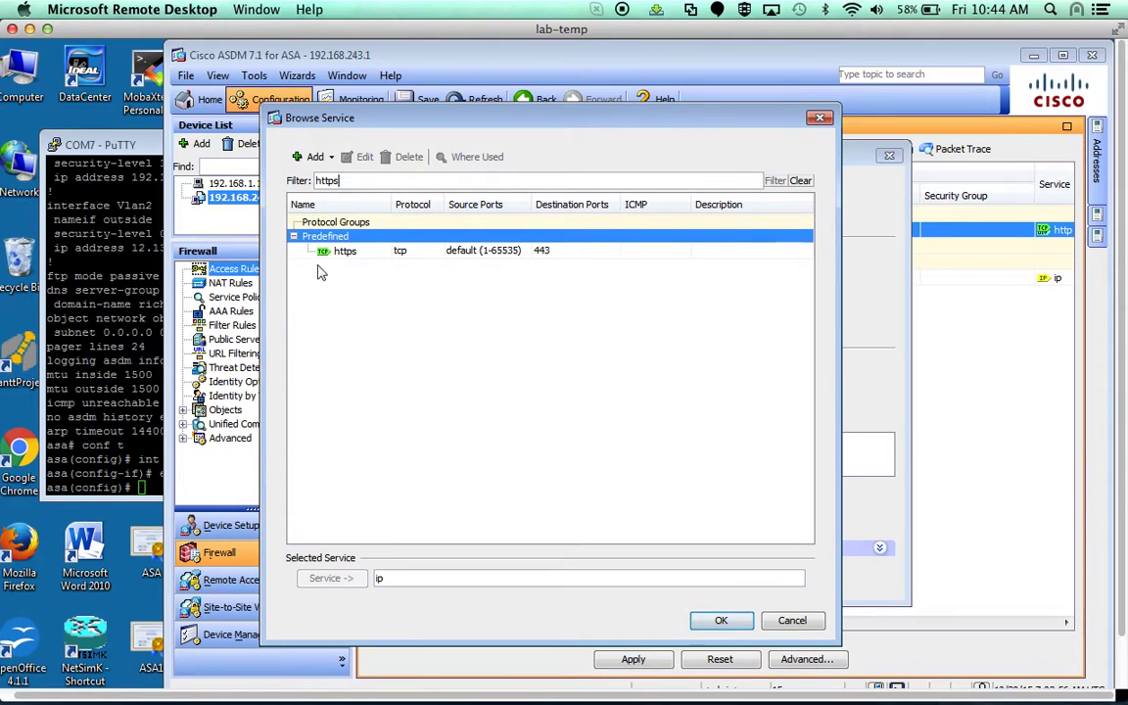
click(353, 252)
click(331, 578)
click(720, 620)
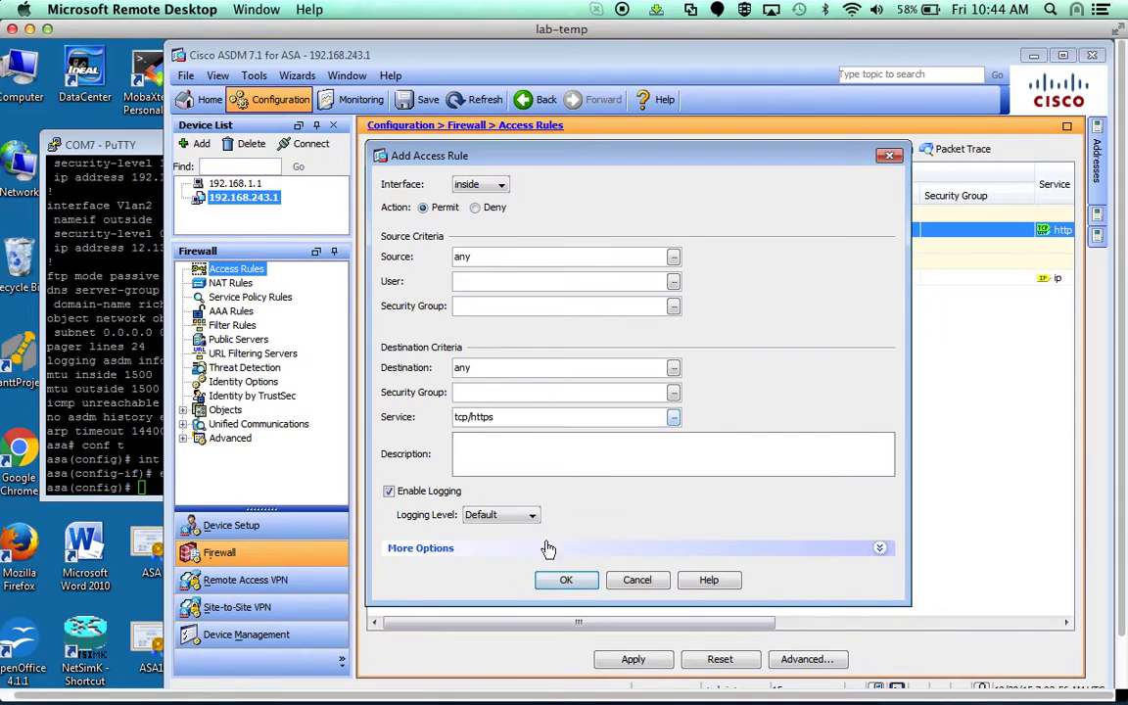
click(567, 581)
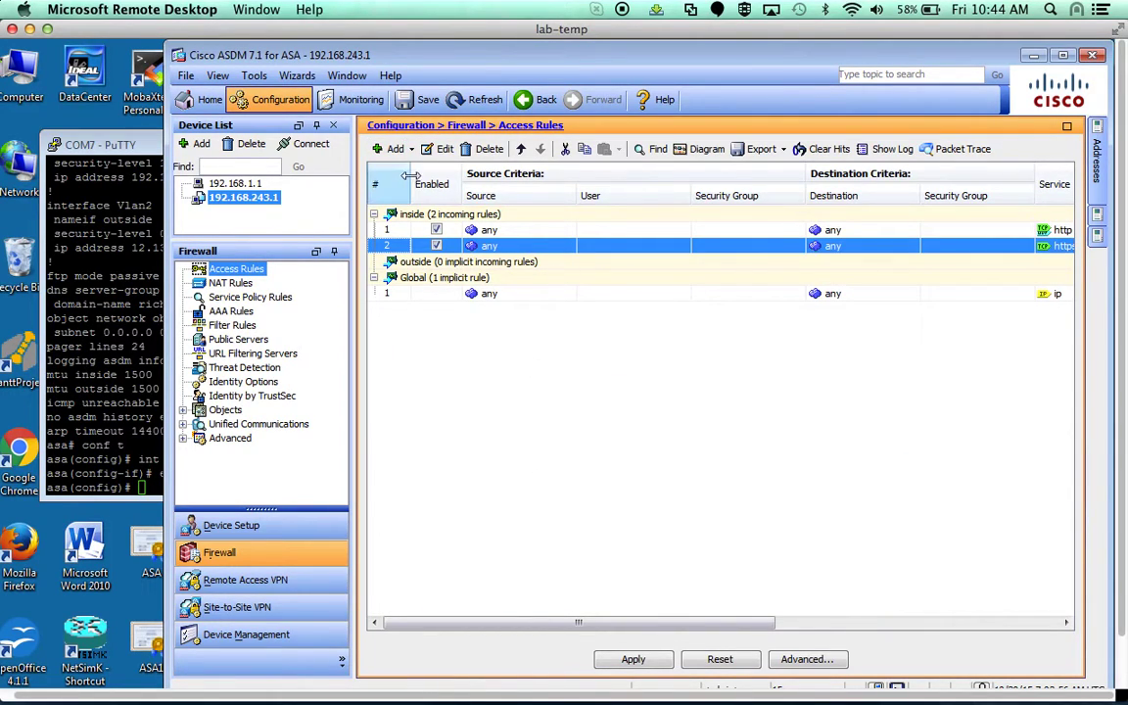
Start another inside access rule, try filtering its service list by dns, and clear the filter.
click(393, 149)
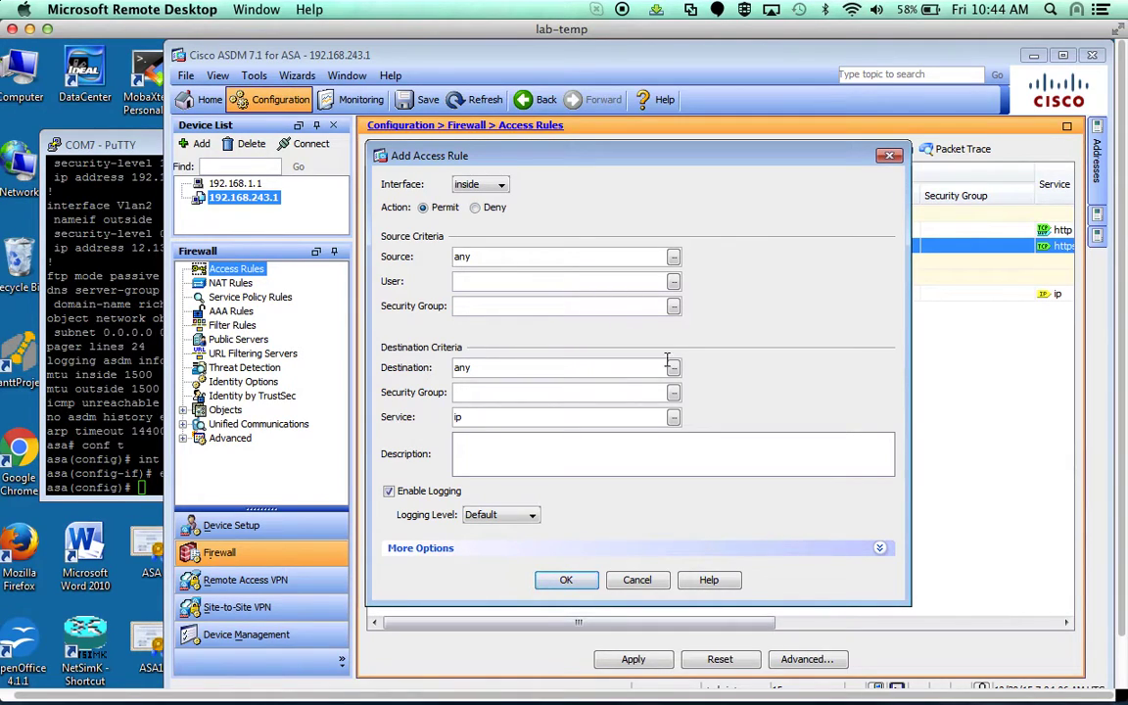
click(674, 417)
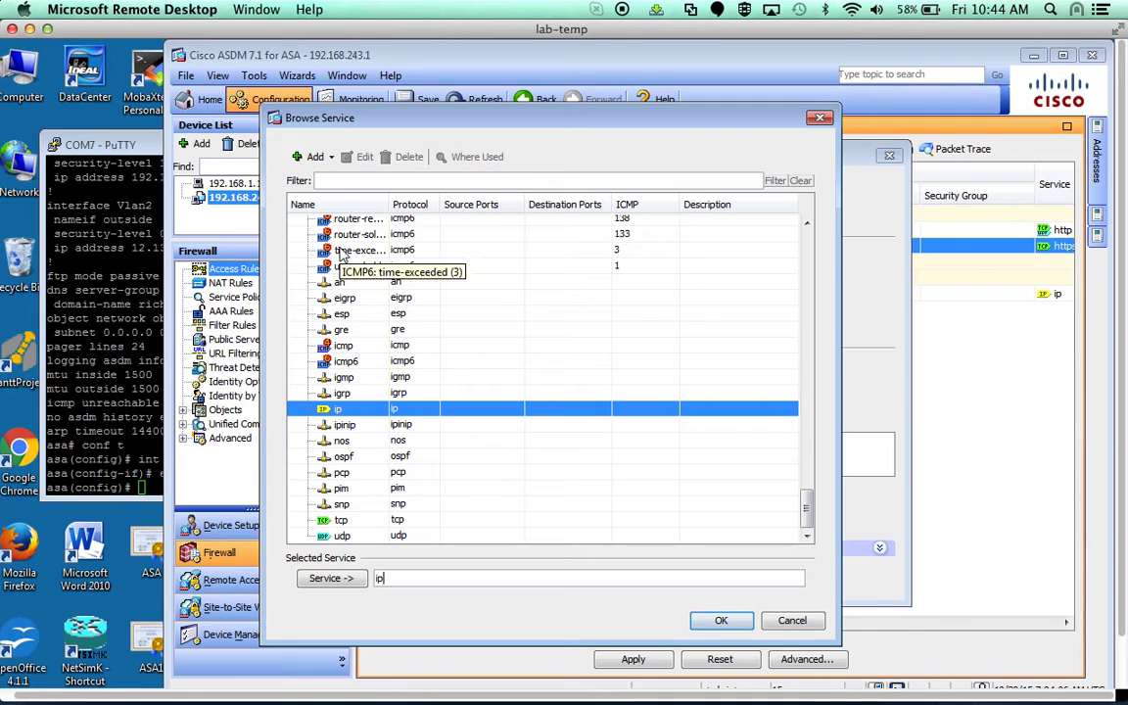
click(340, 180)
text(dns)
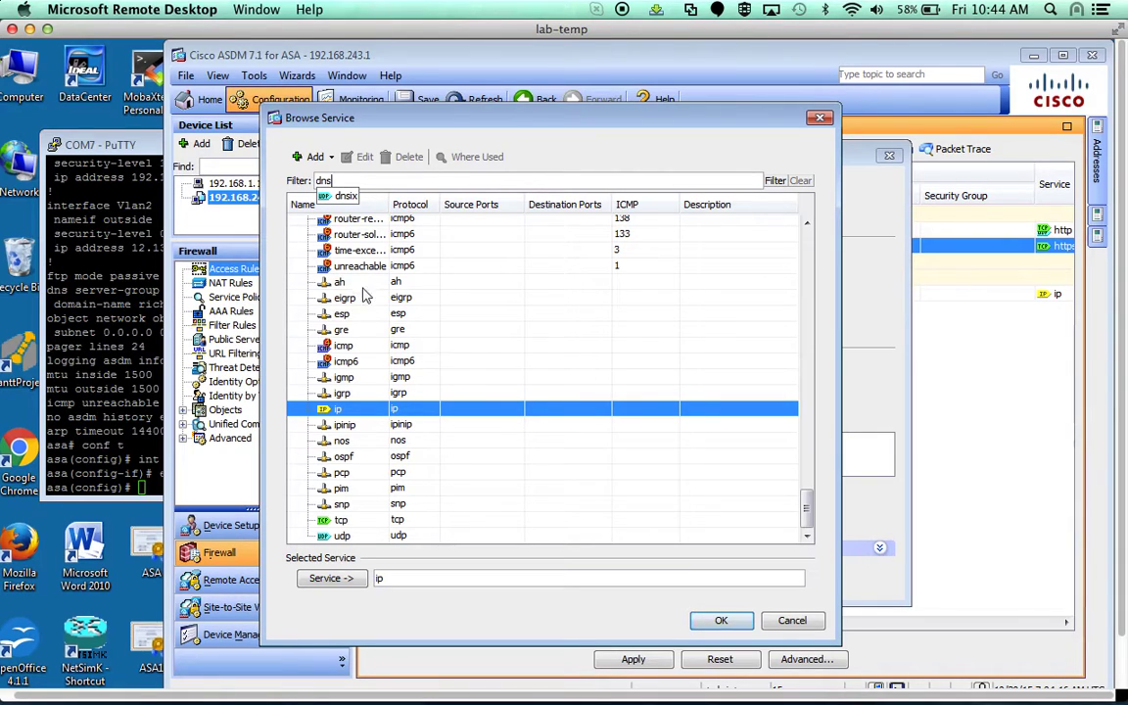
click(775, 182)
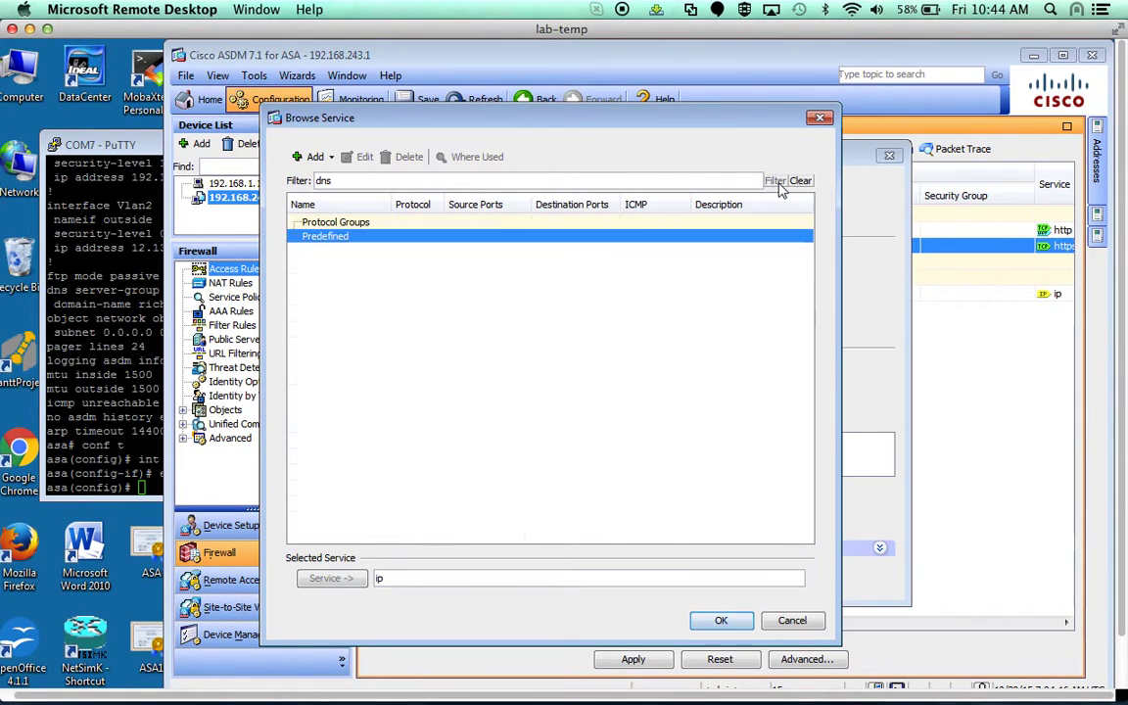
click(309, 224)
click(314, 236)
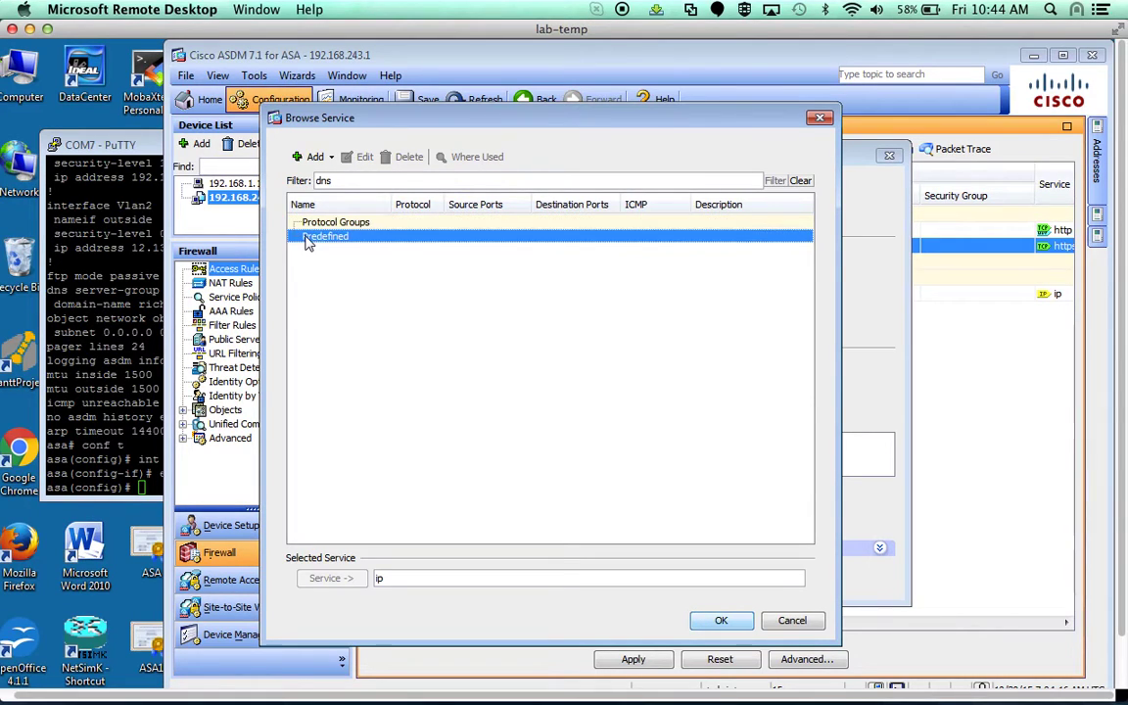
click(800, 181)
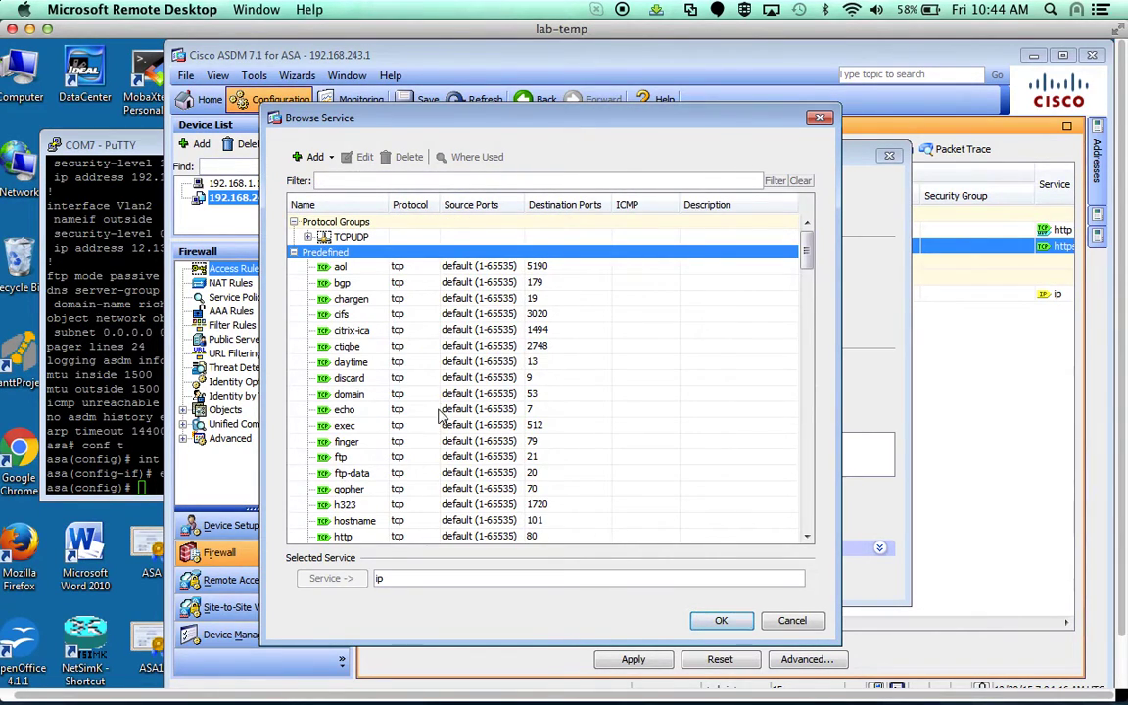
Set the new inside rule's service to udp/domain and add it as a permit rule from any to any.
click(809, 444)
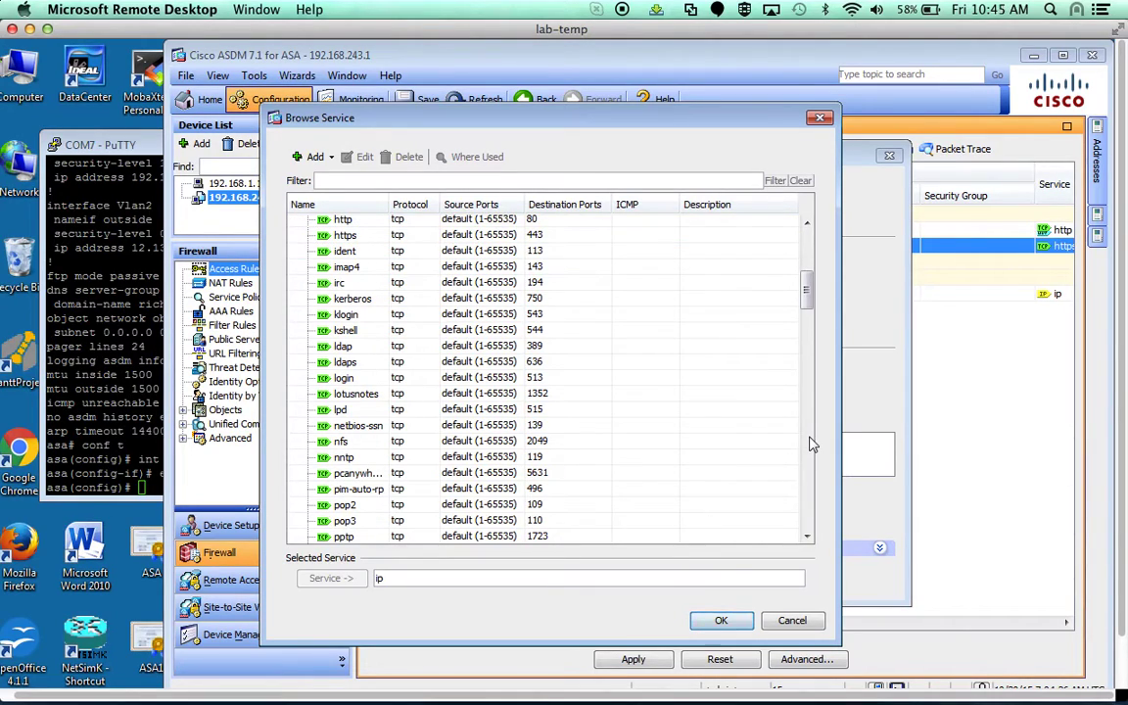
click(809, 444)
click(809, 441)
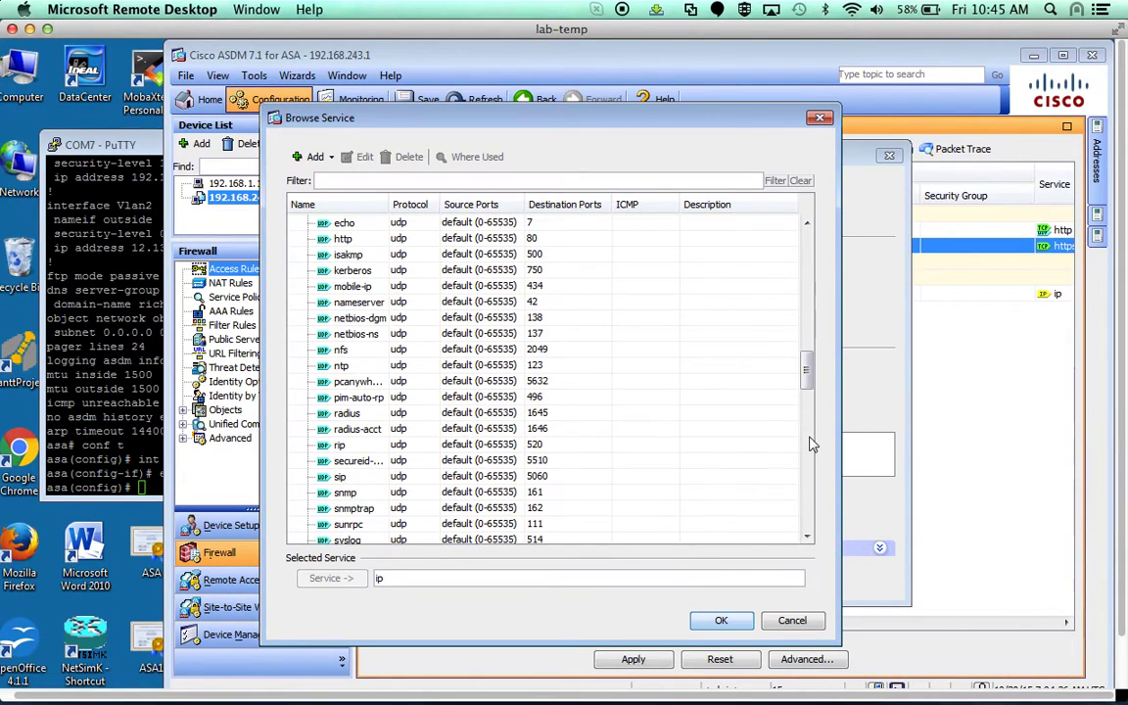
click(809, 284)
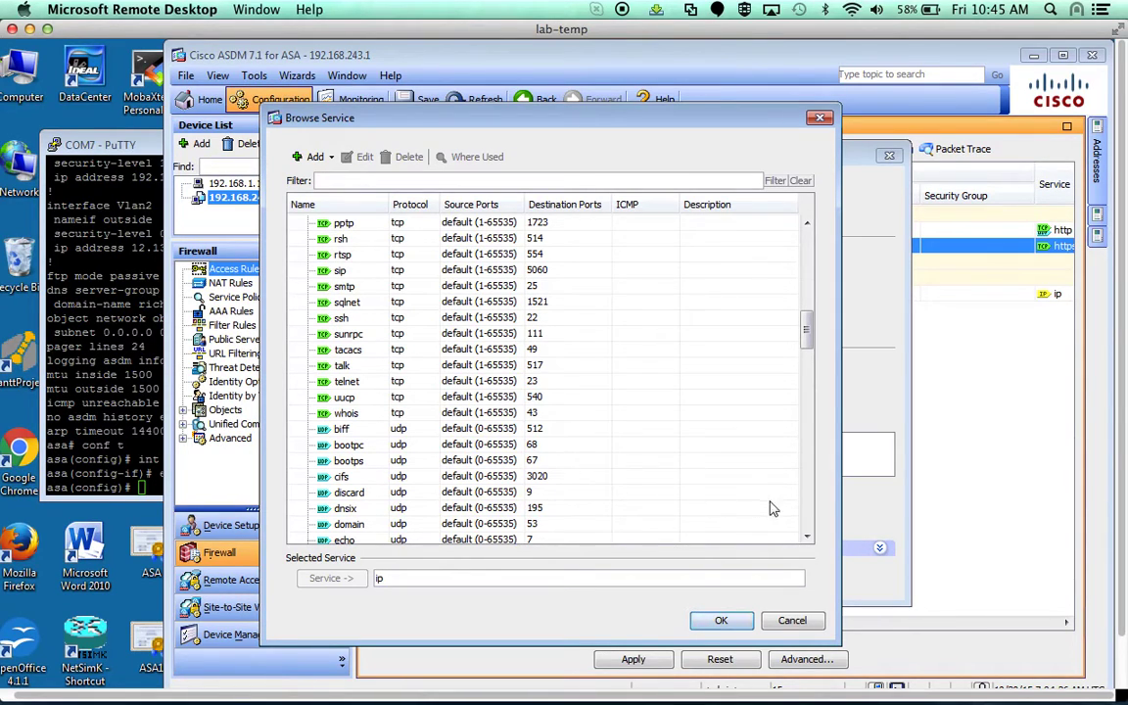
click(375, 526)
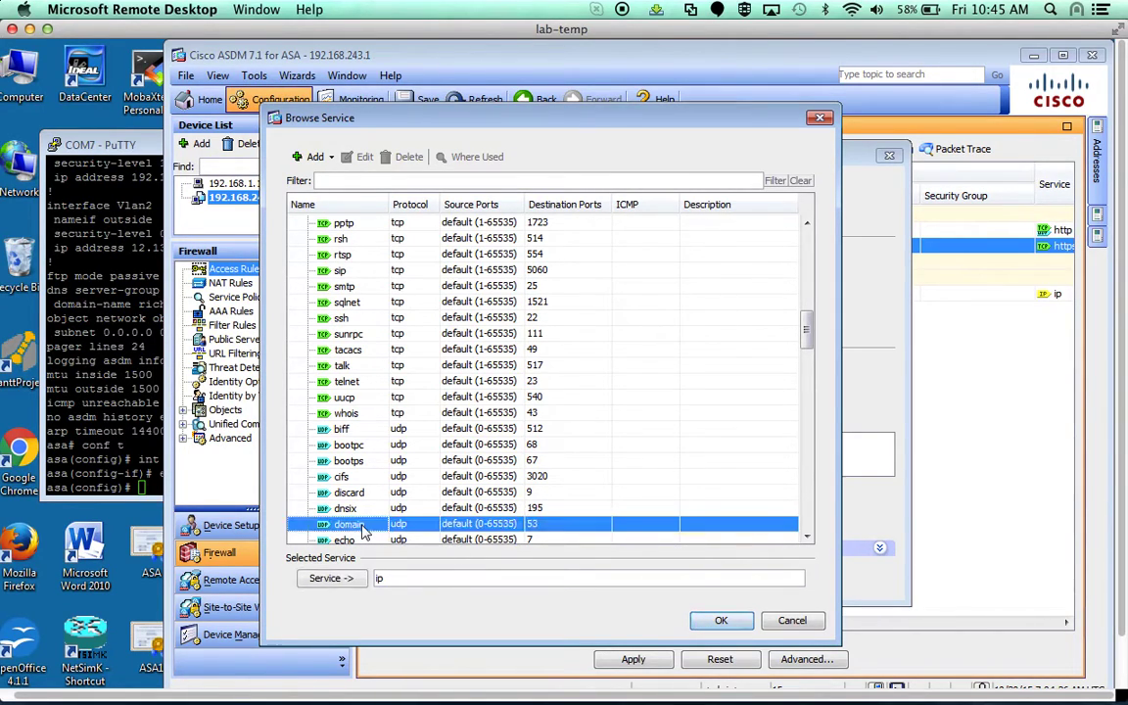
click(332, 578)
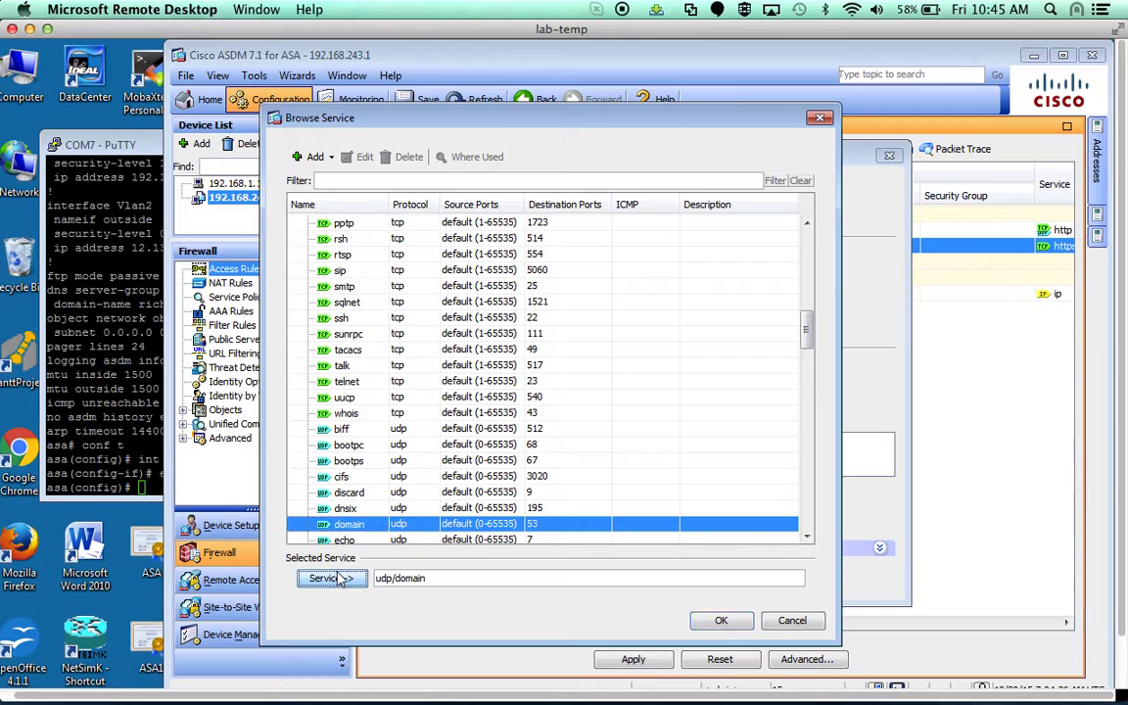
click(720, 620)
click(568, 580)
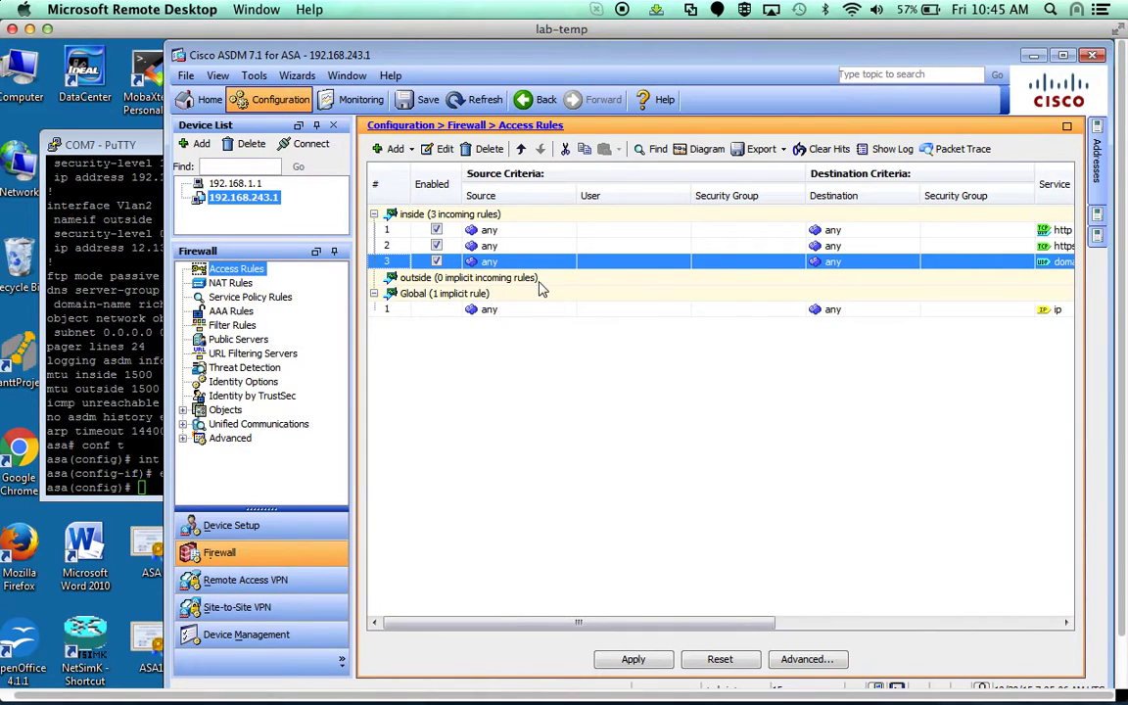
Add an inside access rule denying ip from any source to any destination, and apply the rules to the ASA.
mouse_move(641, 624)
mouse_down()
mouse_move(898, 625)
mouse_move(631, 624)
mouse_up()
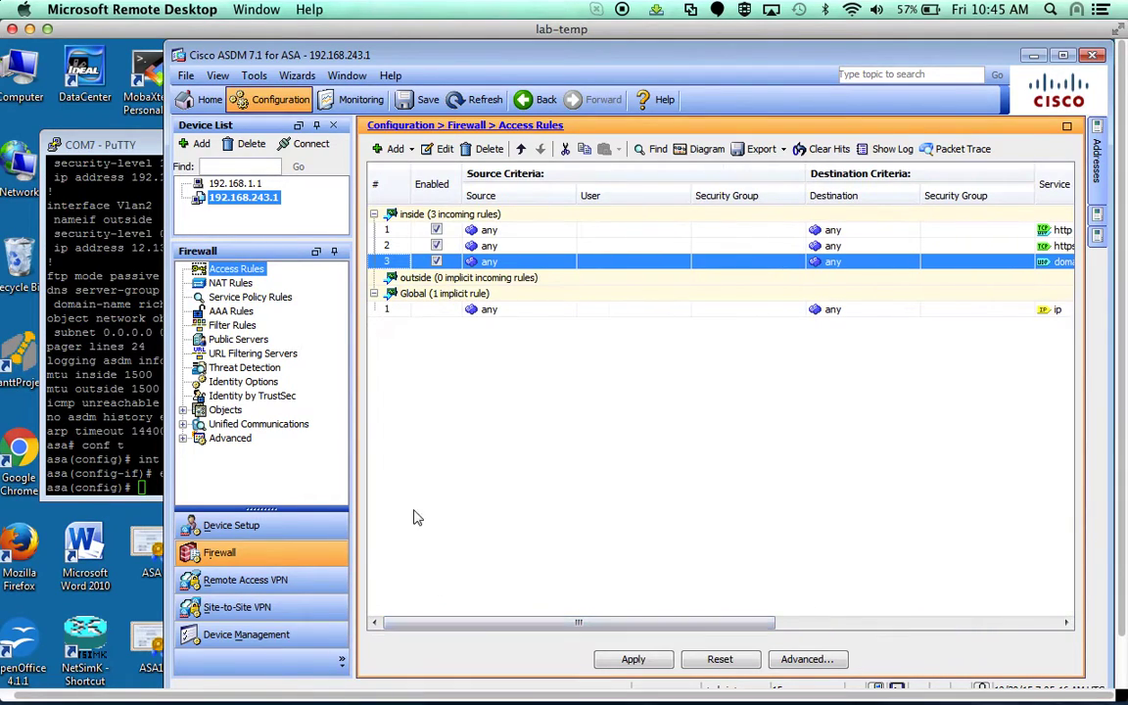
click(388, 149)
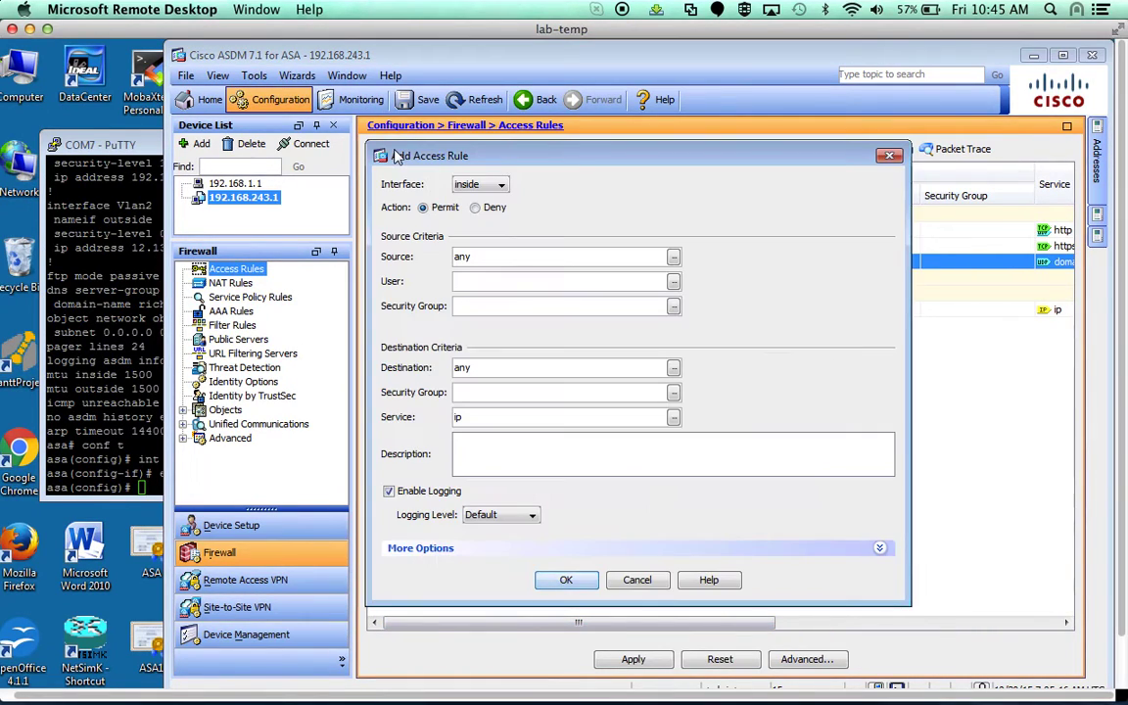
click(475, 209)
click(566, 579)
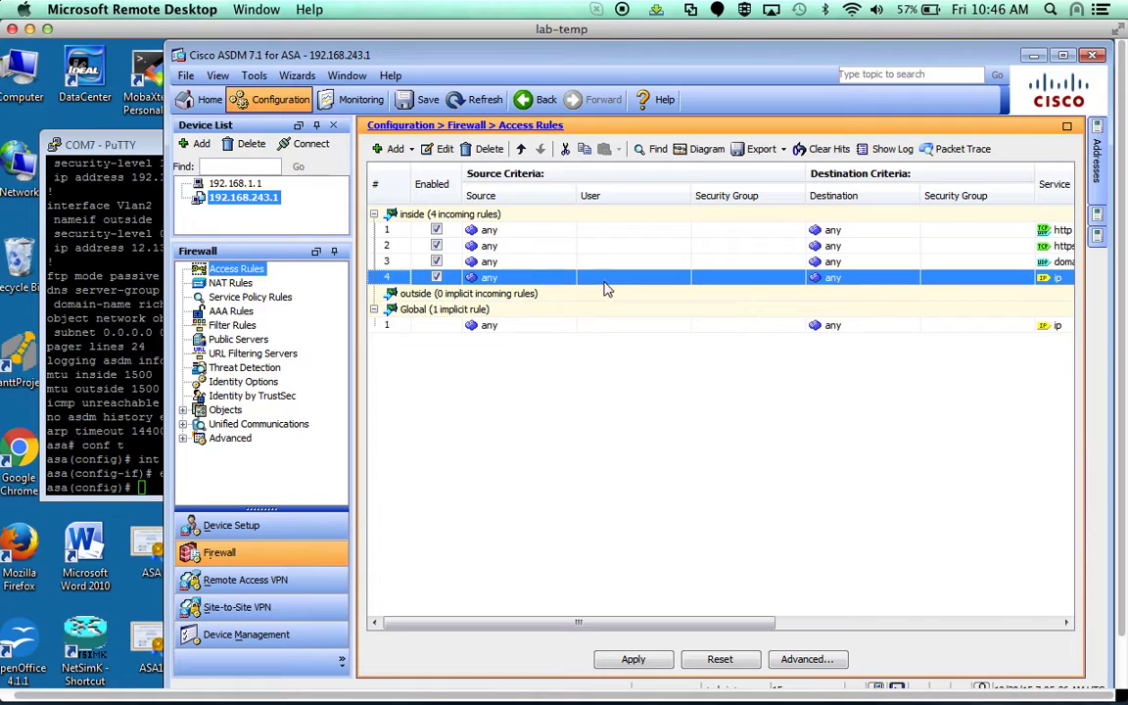
click(629, 665)
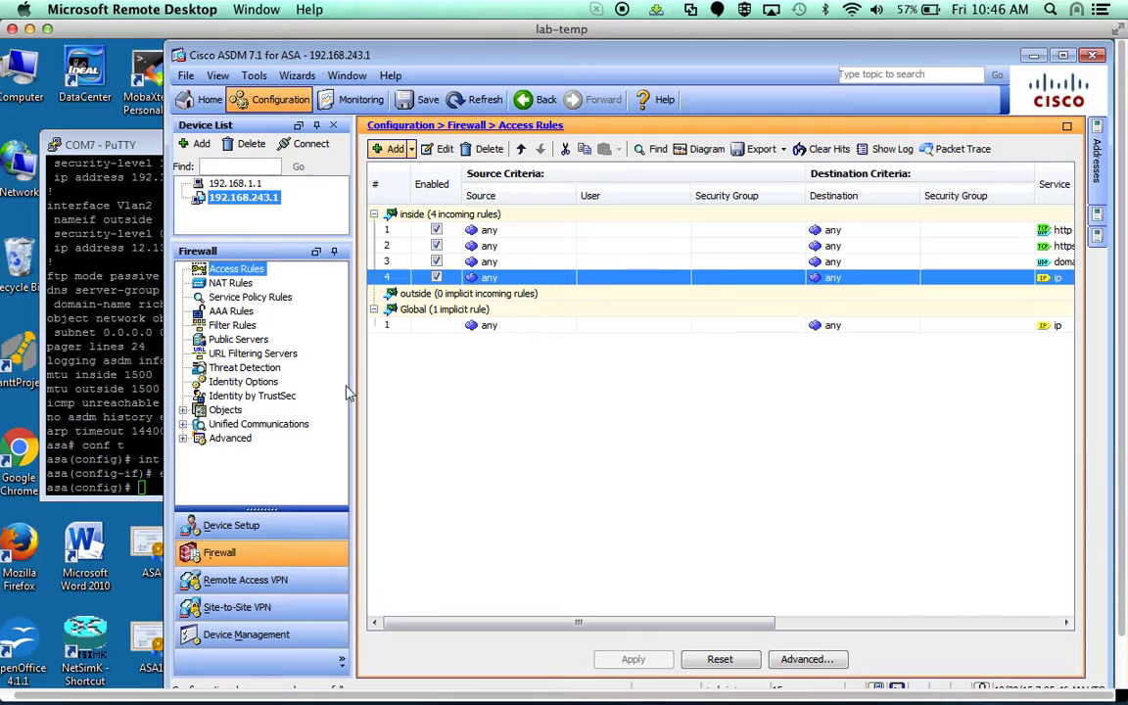
Switch to the PuTTY console, exit configuration mode and display the running configuration with show run.
click(128, 438)
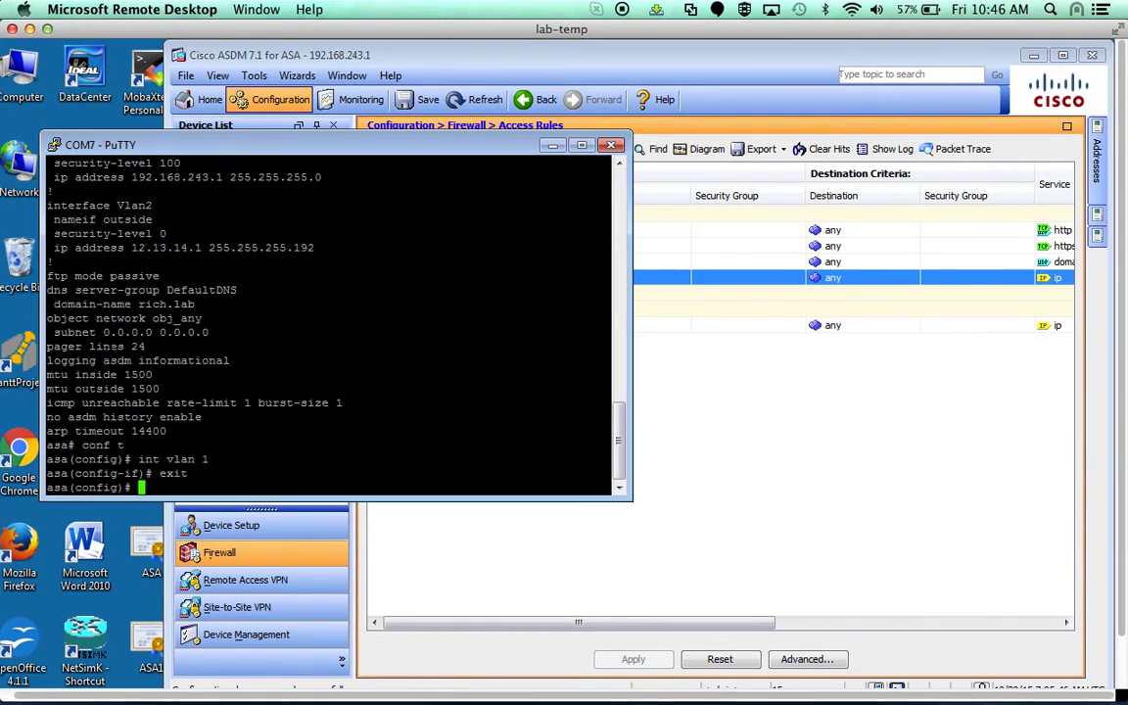
text(exit)
key(Return)
text(show ru)
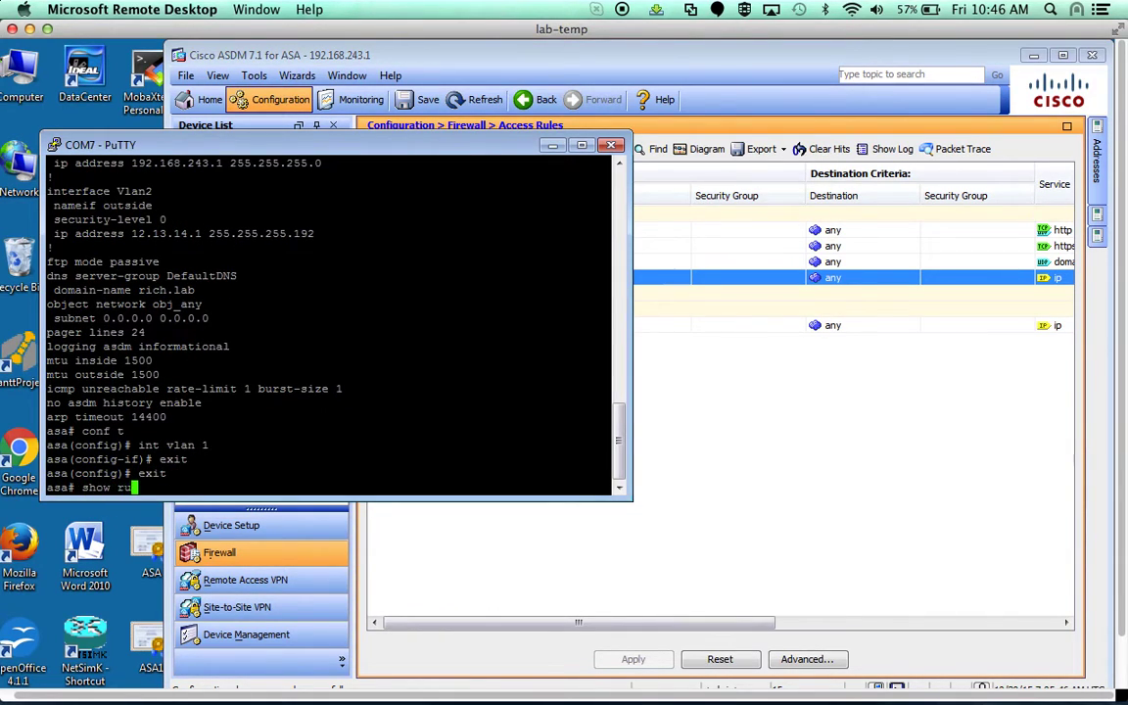
text(n)
key(Return)
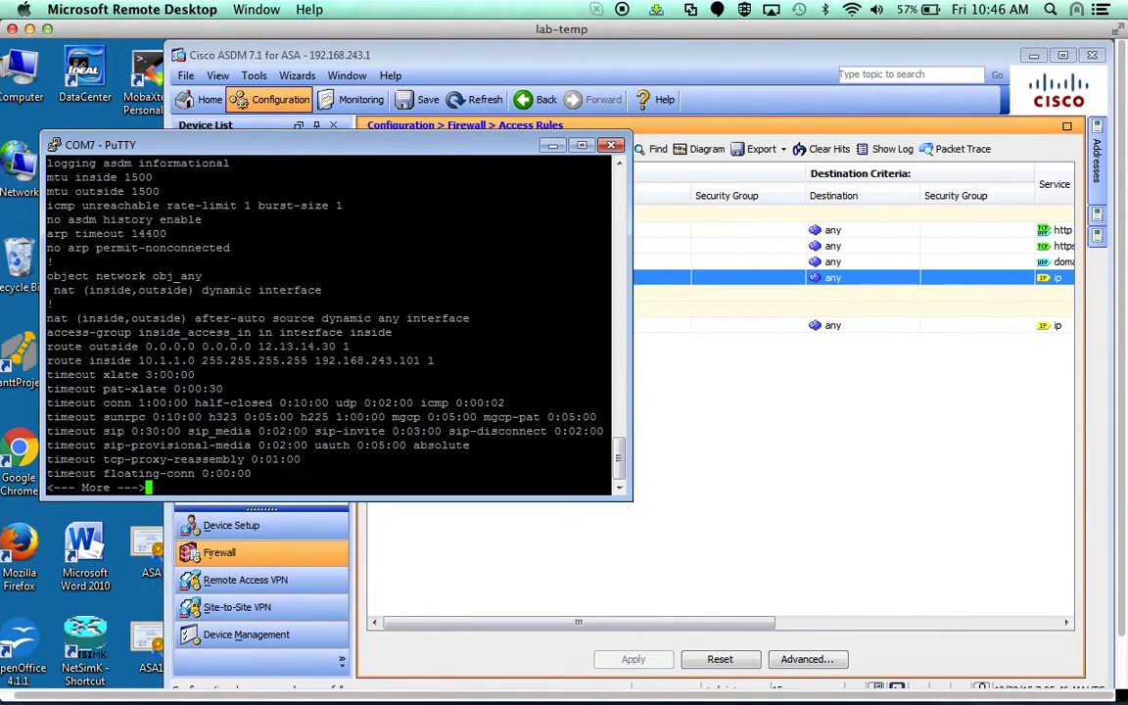
Widen the PuTTY window and examine the inside_access_in access-list entries in the running configuration.
scroll(333, 323, up, 4)
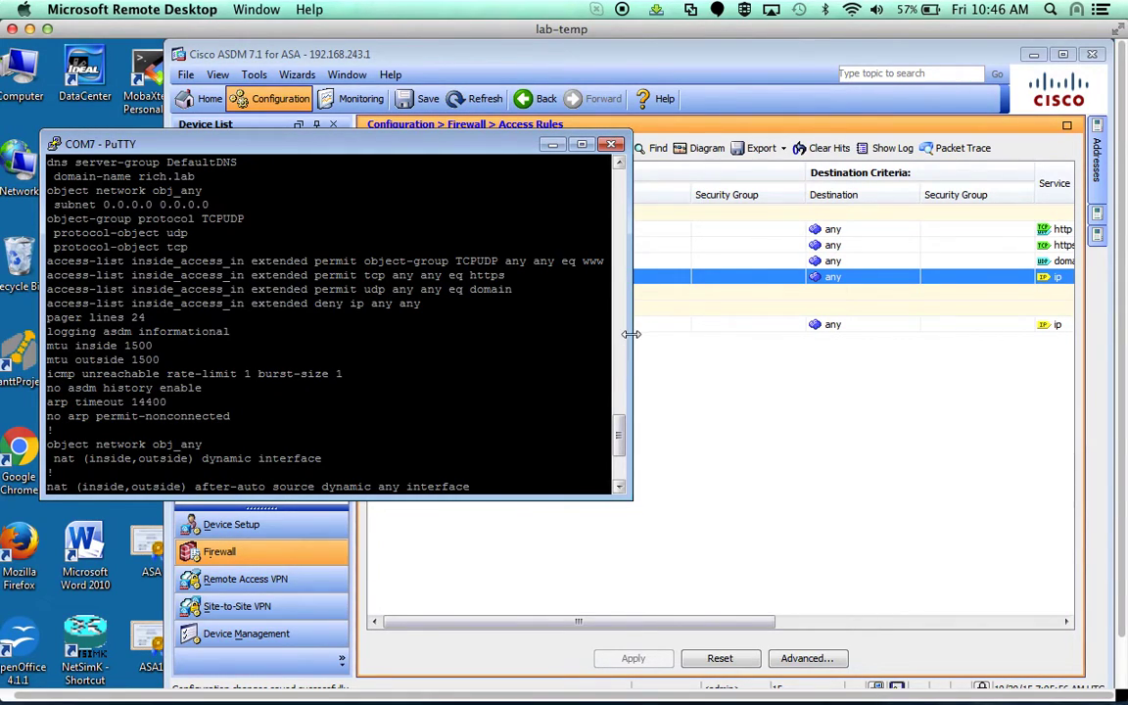
drag(631, 328, 795, 328)
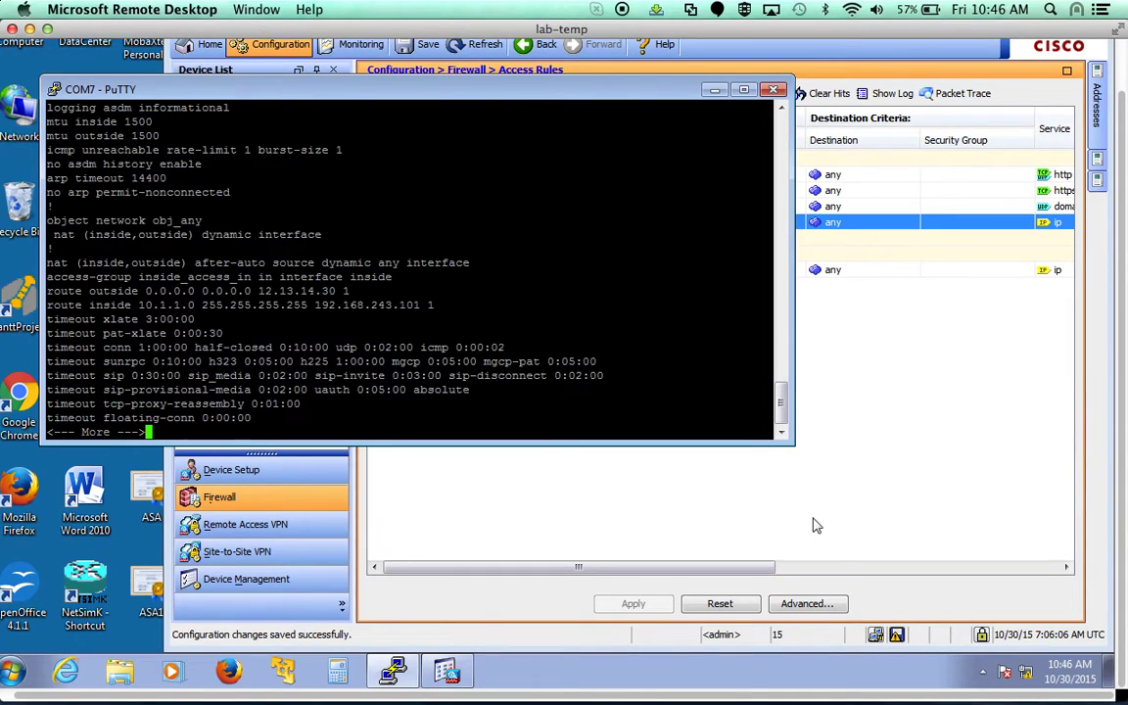
scroll(779, 318, up, 4)
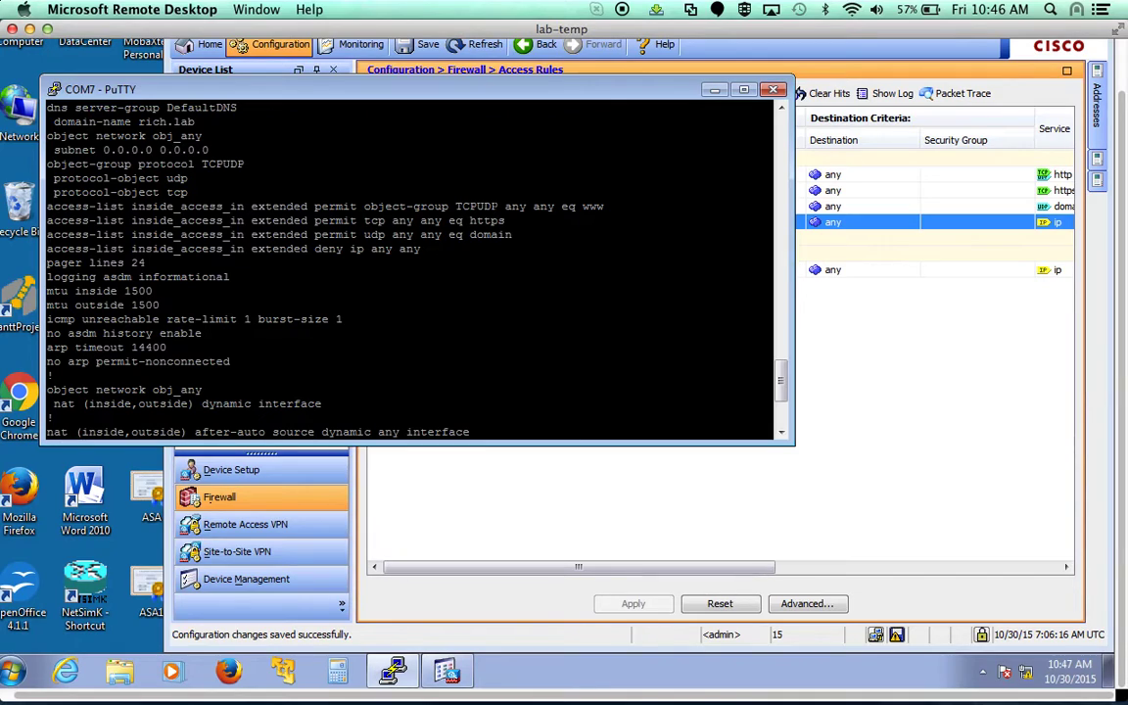
Switch back to ASDM, change the first inside rule's service to tcp/http, and apply the change to the ASA.
click(926, 419)
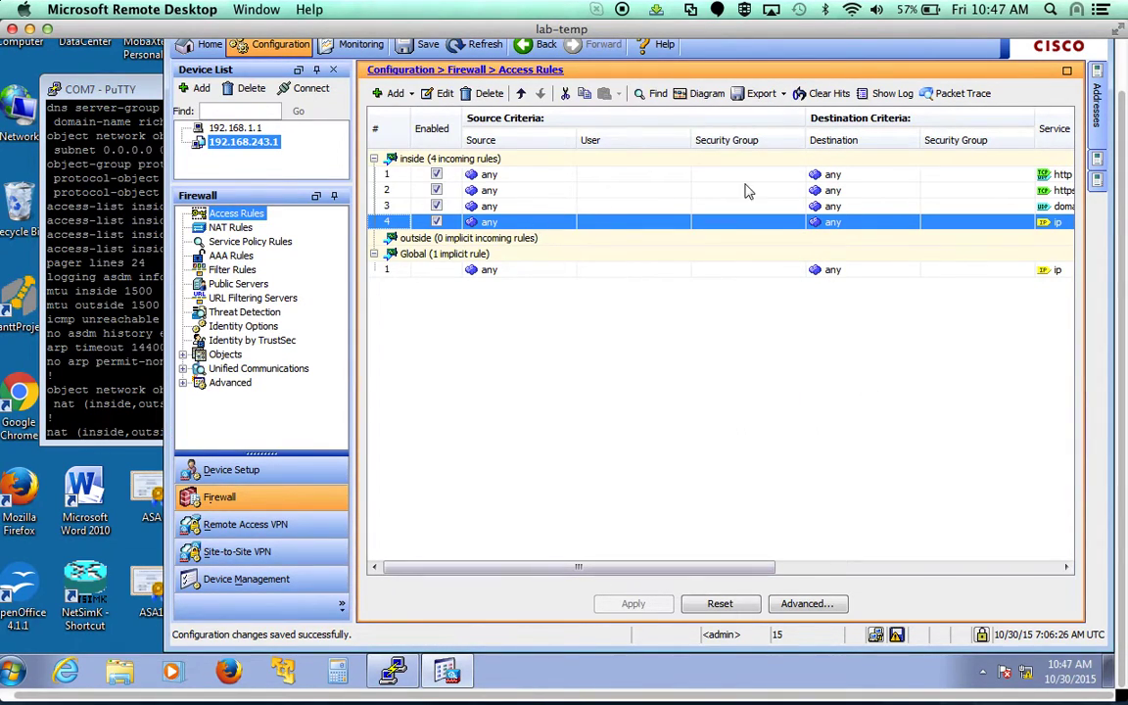
click(1050, 178)
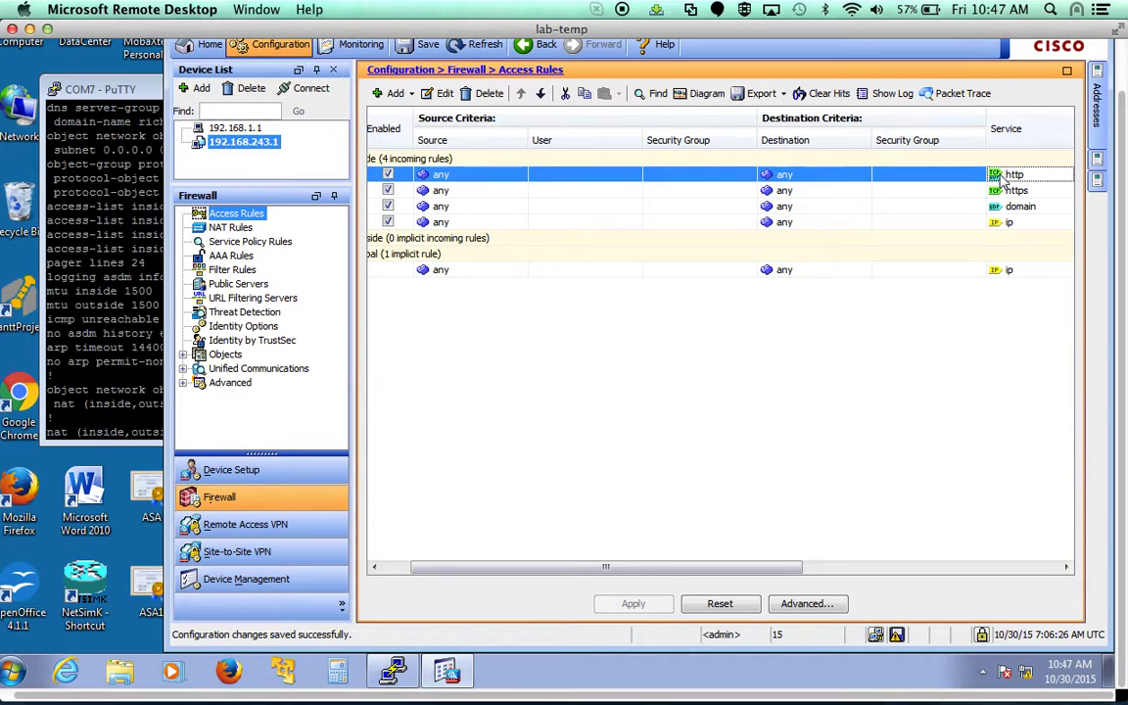
double_click(1032, 177)
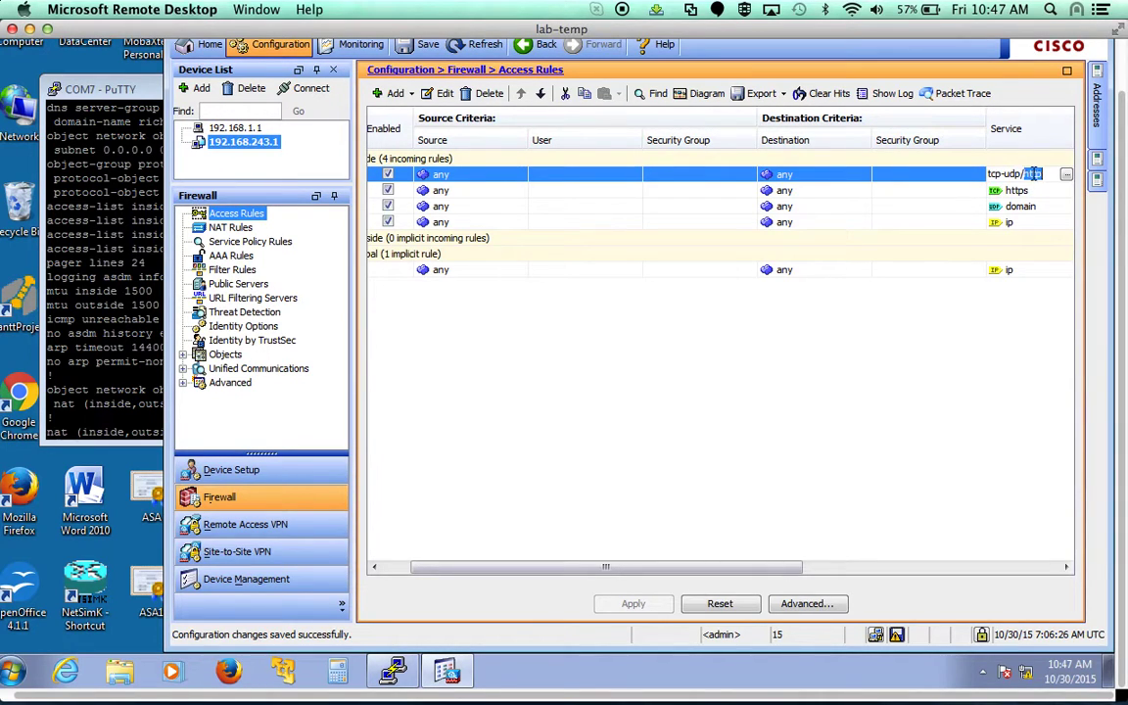
click(1066, 173)
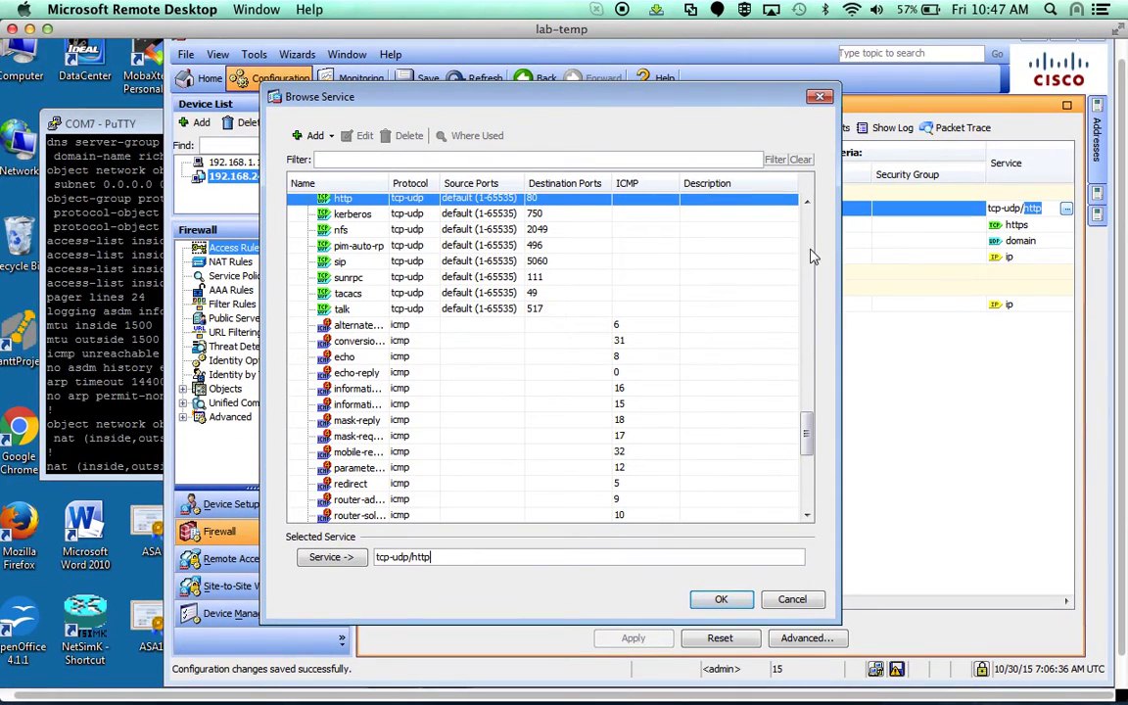
scroll(810, 257, up, 5)
scroll(805, 257, up, 3)
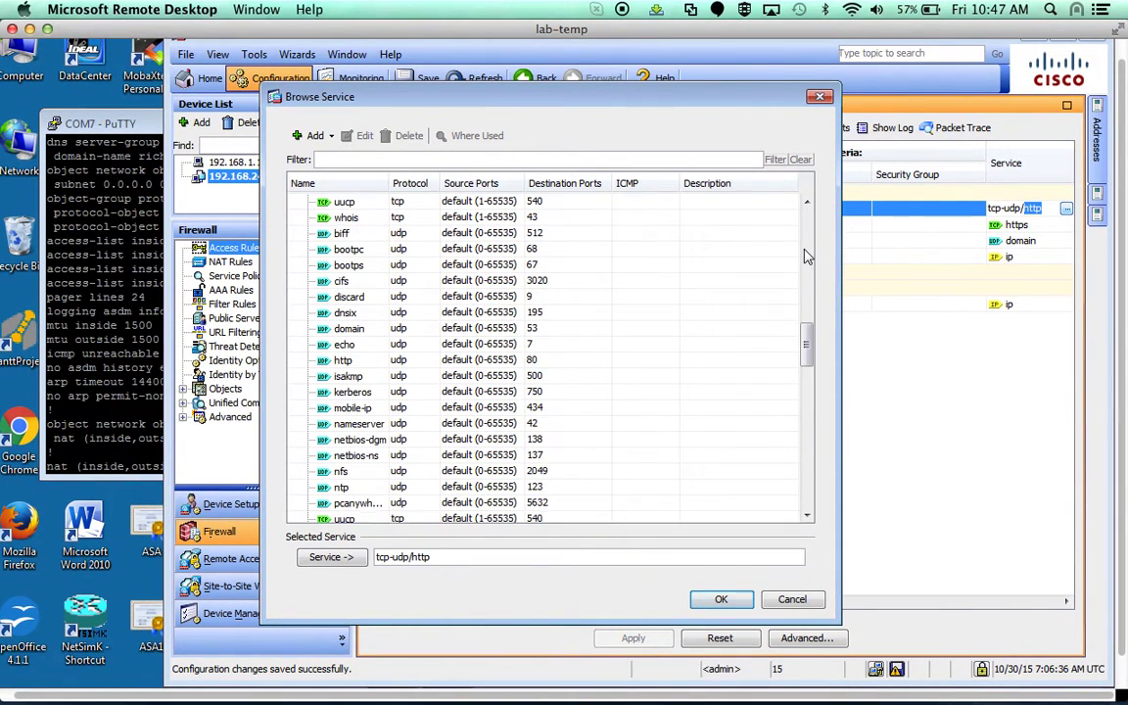
scroll(805, 257, up, 7)
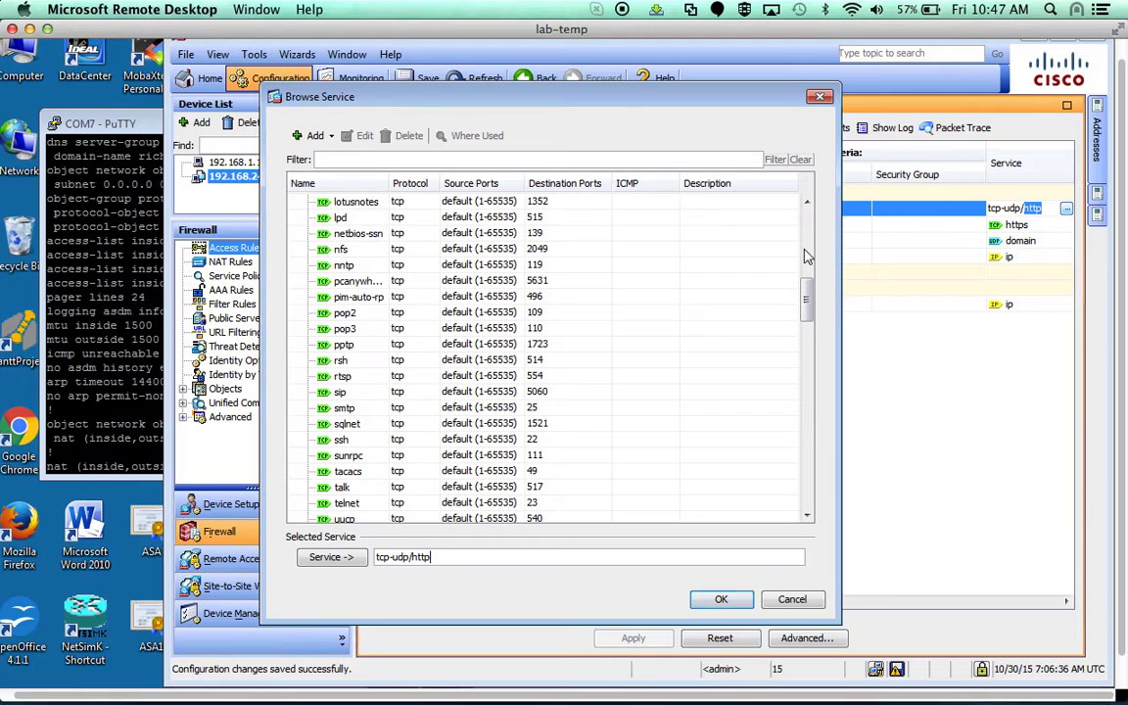
scroll(805, 256, up, 7)
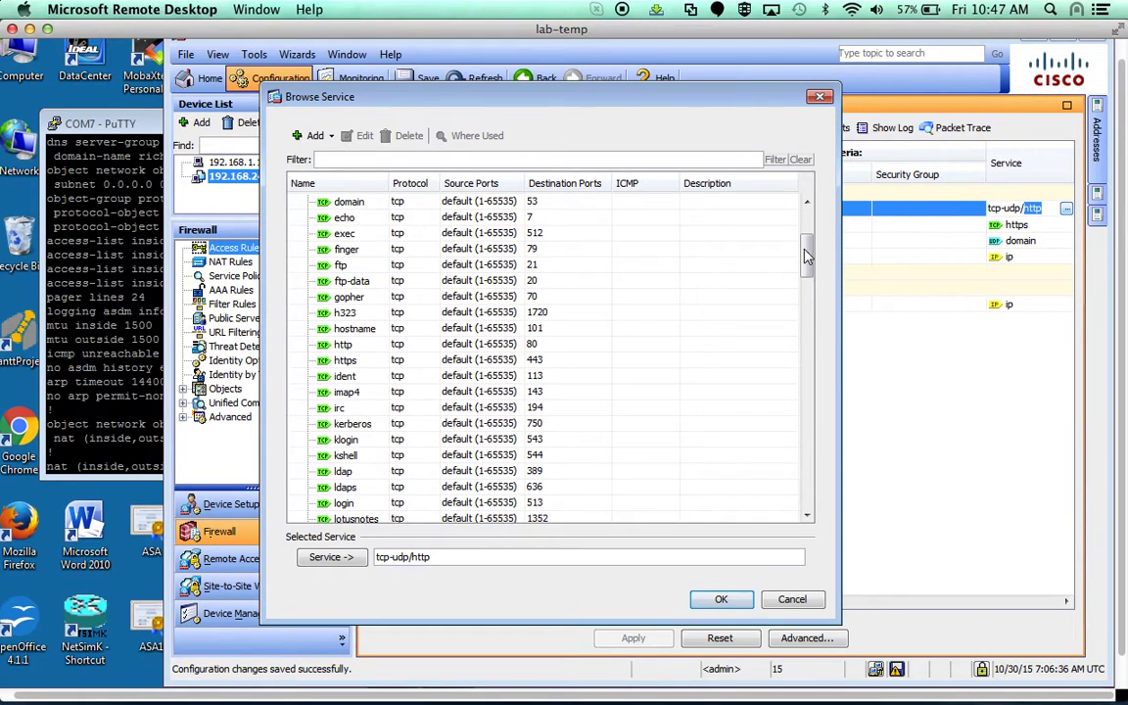
click(343, 347)
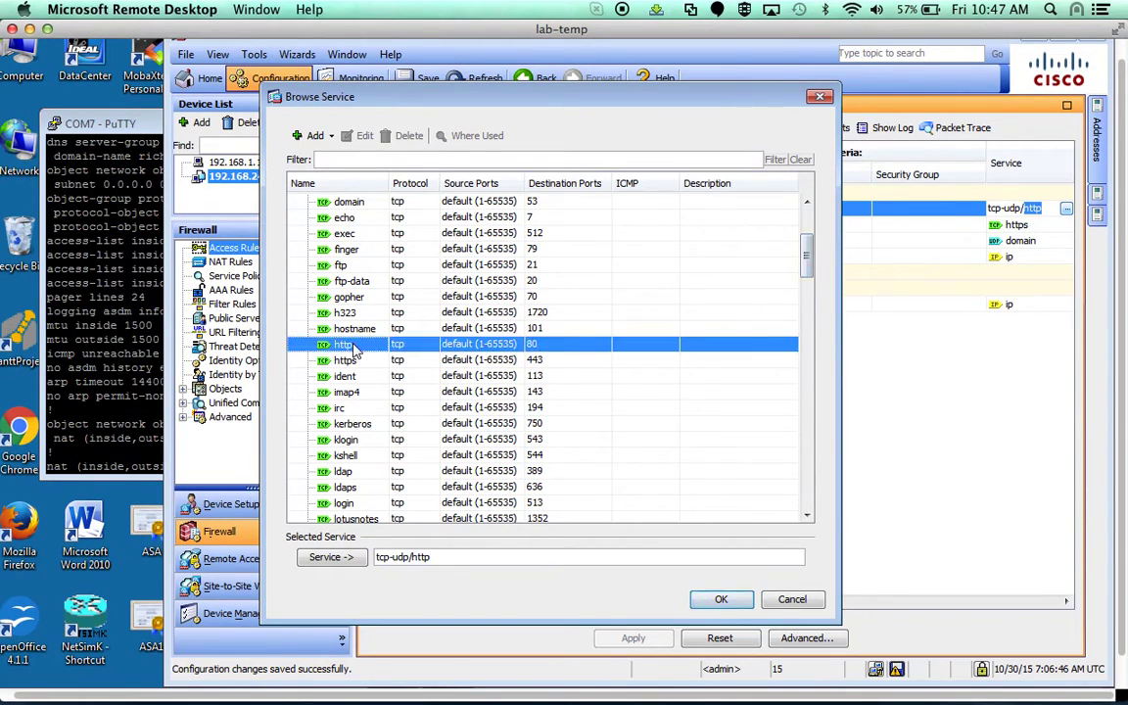
click(334, 557)
click(437, 557)
key(BackSpace)
key(BackSpace)
key(BackSpace)
key(BackSpace)
key(BackSpace)
key(BackSpace)
key(BackSpace)
key(BackSpace)
key(BackSpace)
key(BackSpace)
key(BackSpace)
key(BackSpace)
key(BackSpace)
key(BackSpace)
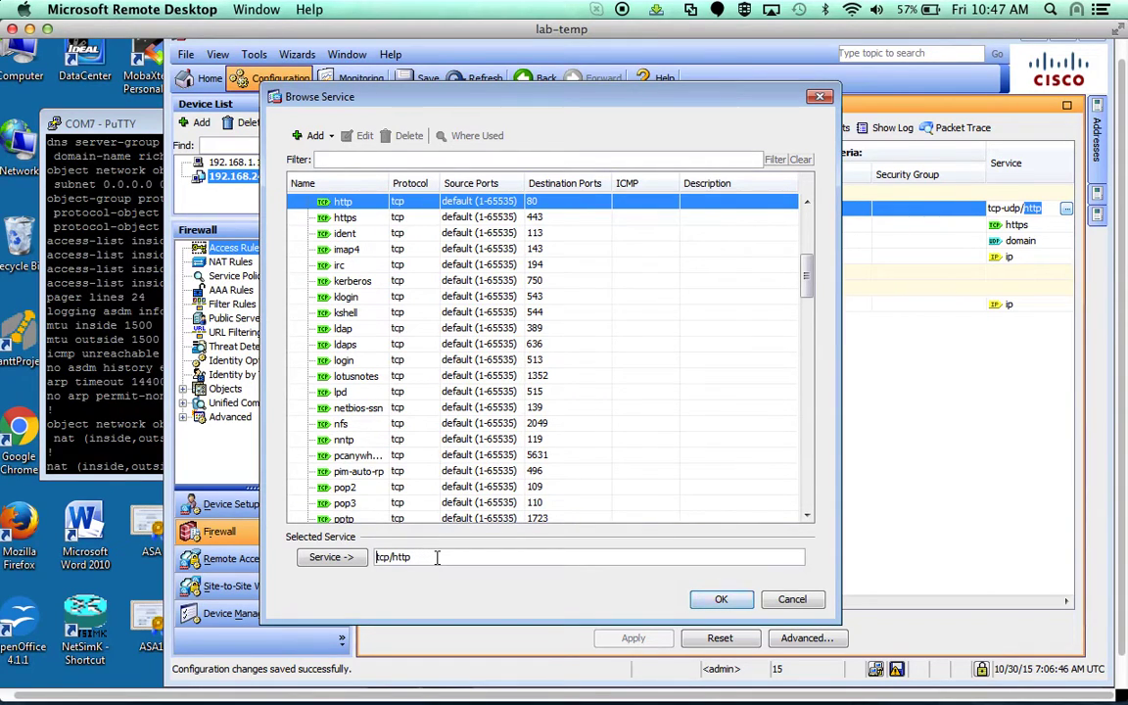
click(721, 599)
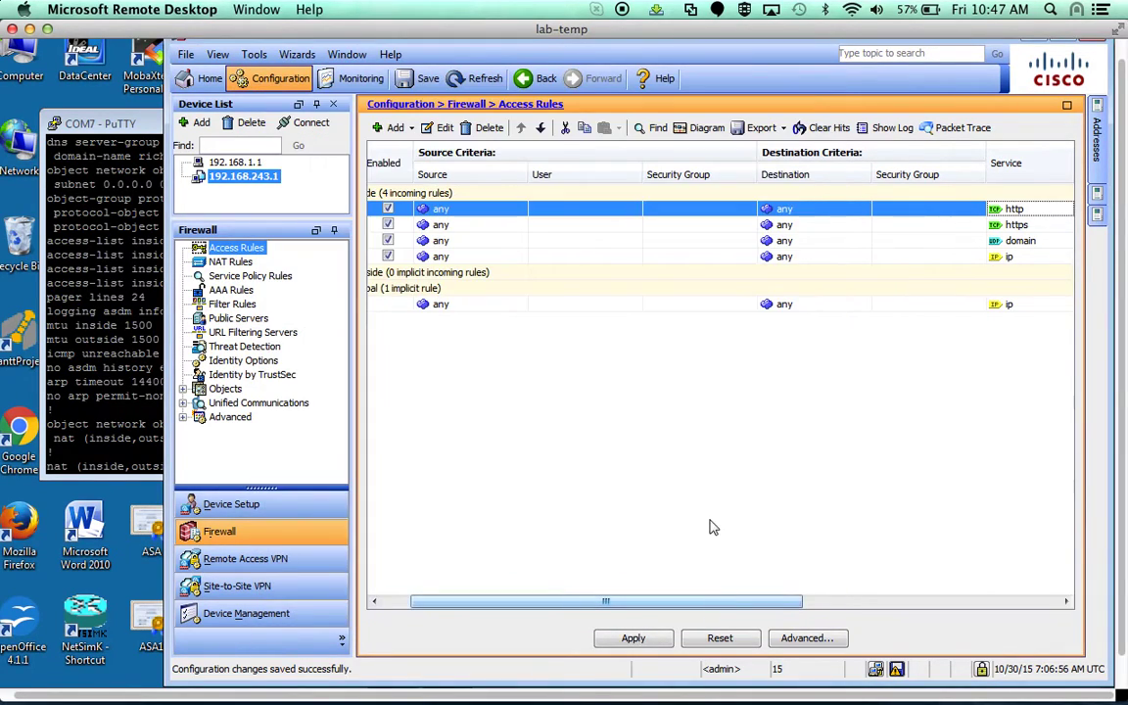
click(627, 643)
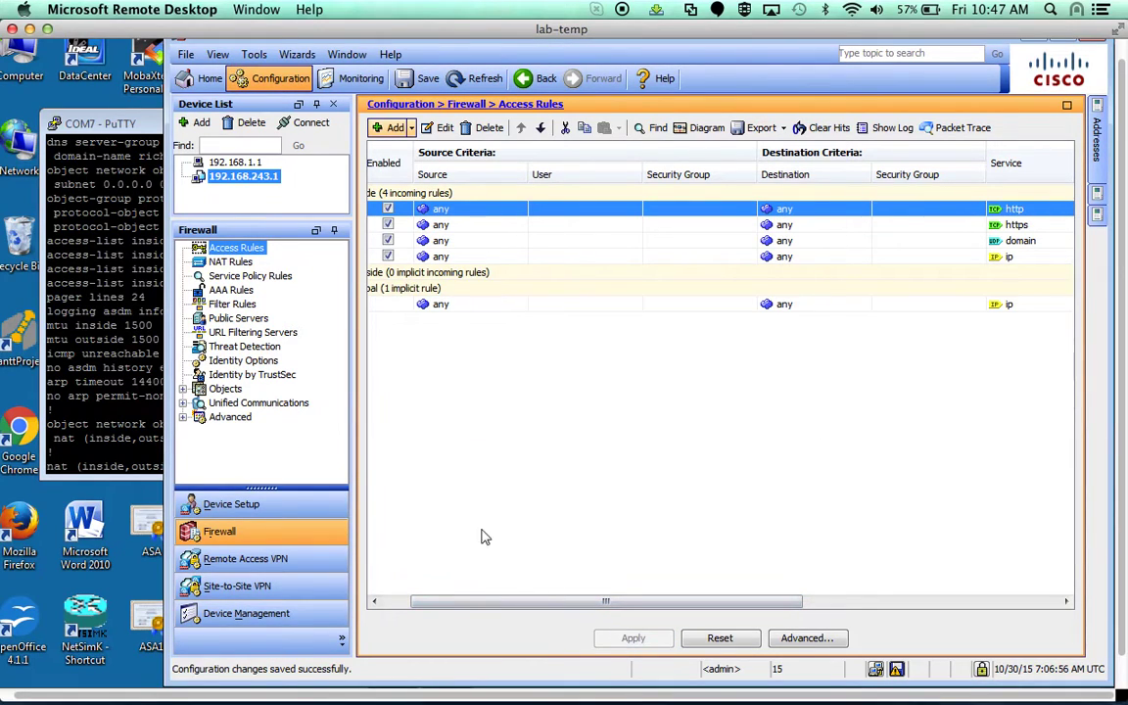
Switch to the PuTTY console and redisplay the running configuration with show run.
key(alt+Tab)
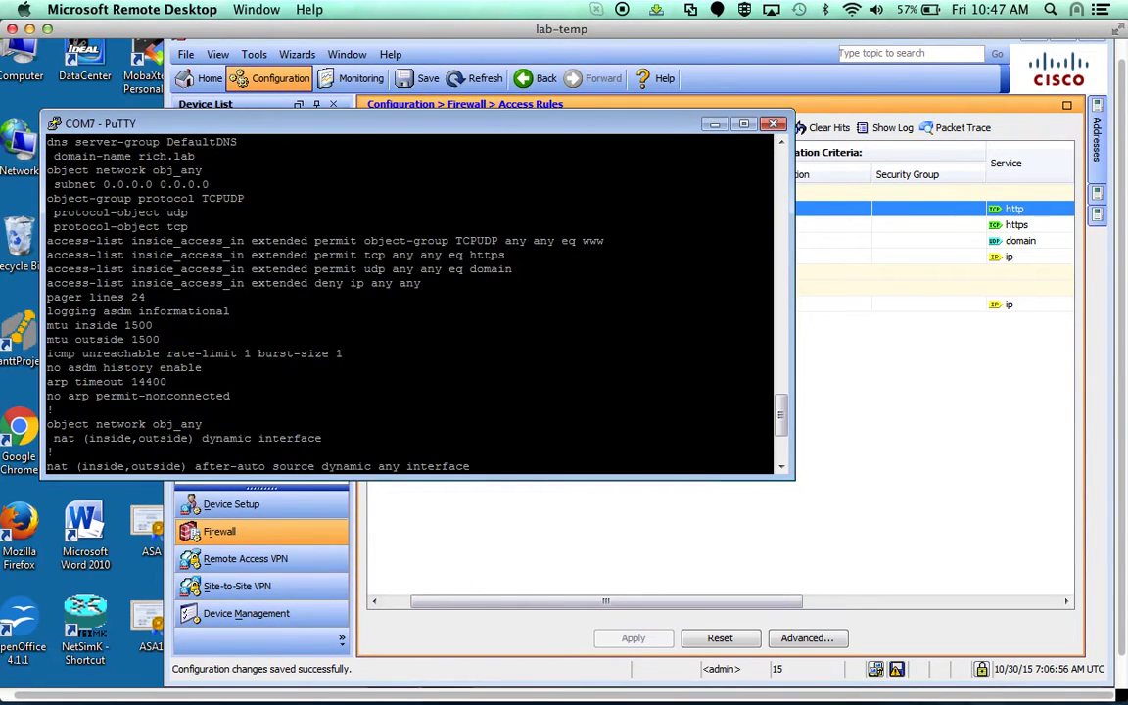
key(space)
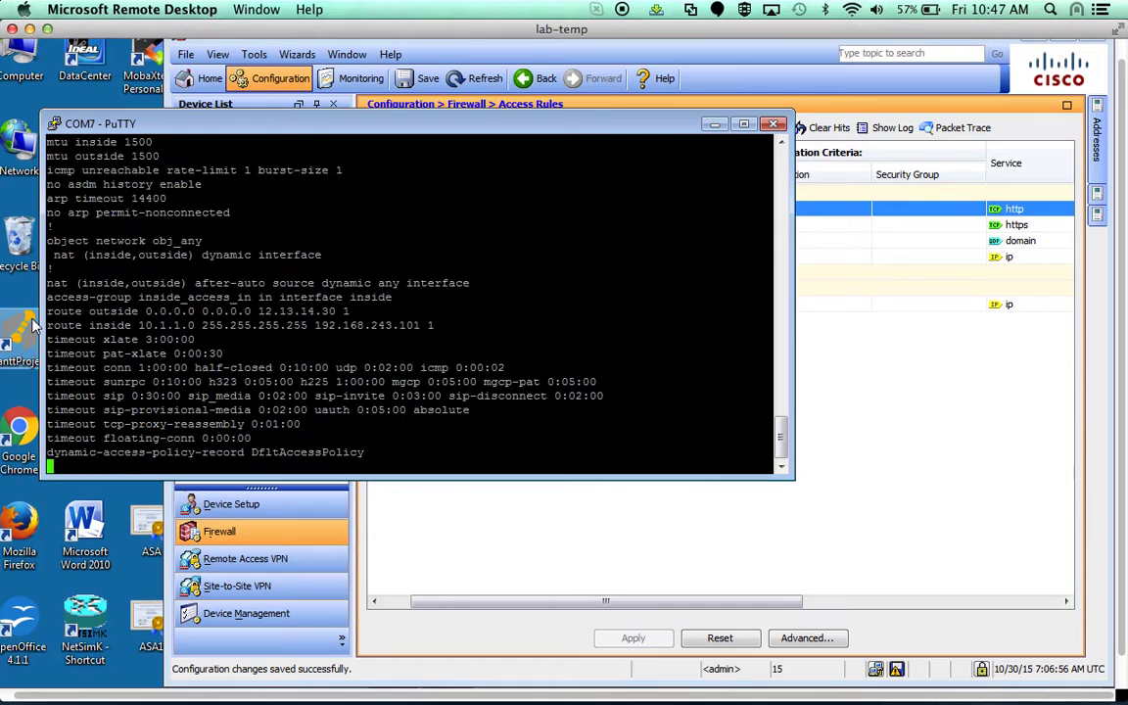
text(show run)
key(Return)
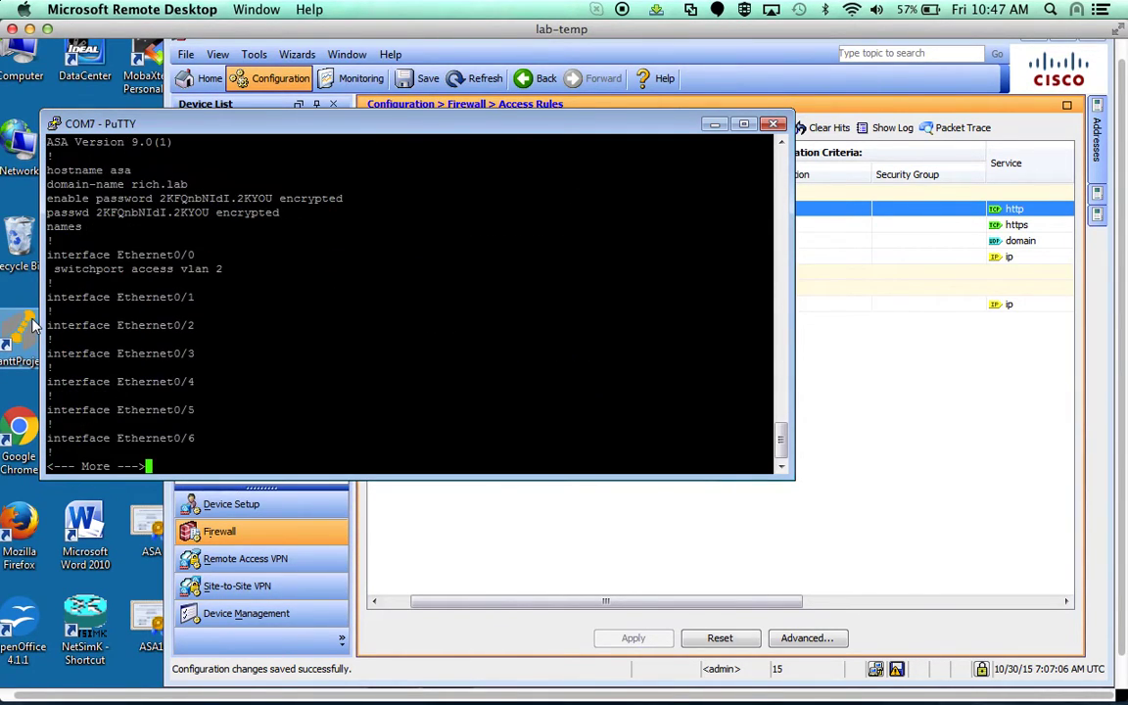
Examine the inside_access_in access-list entries and the access-group line in the new running configuration output.
key(space)
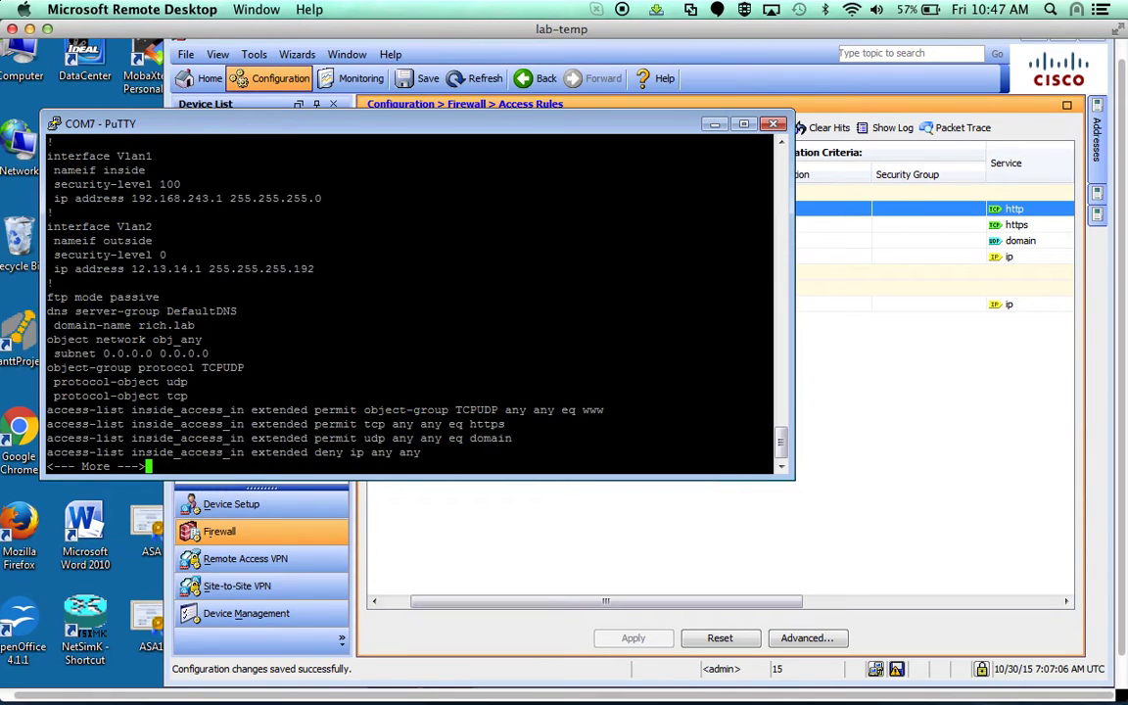
key(Return)
key(Return)
key(Return)
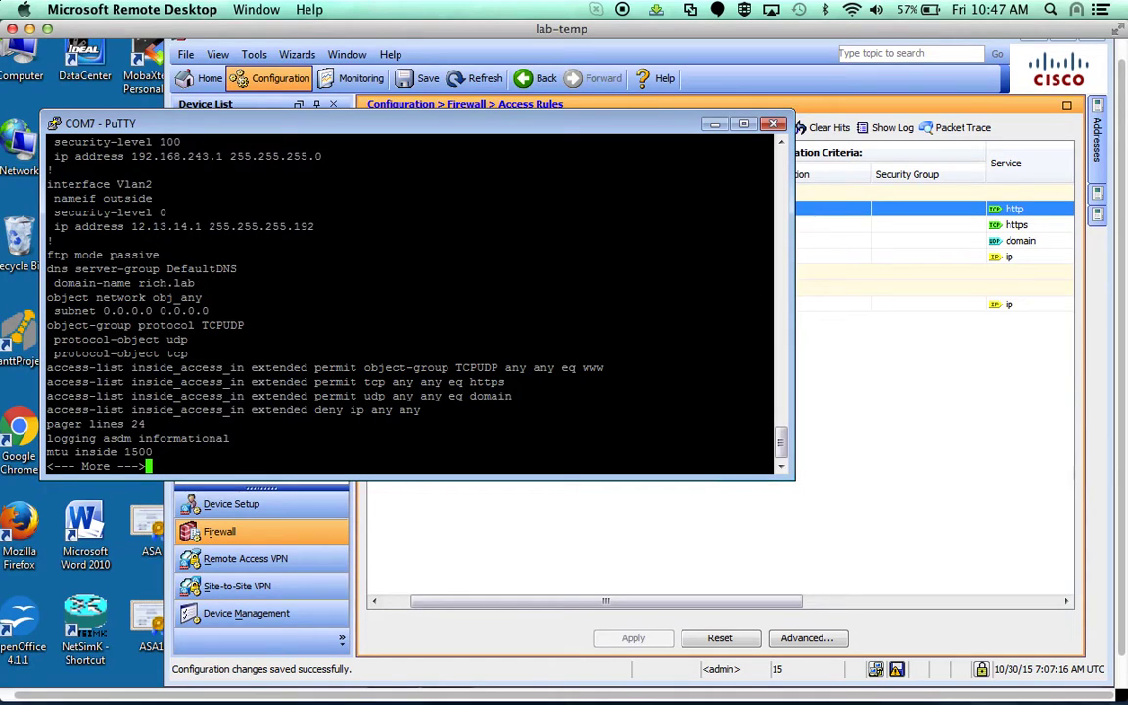
key(space)
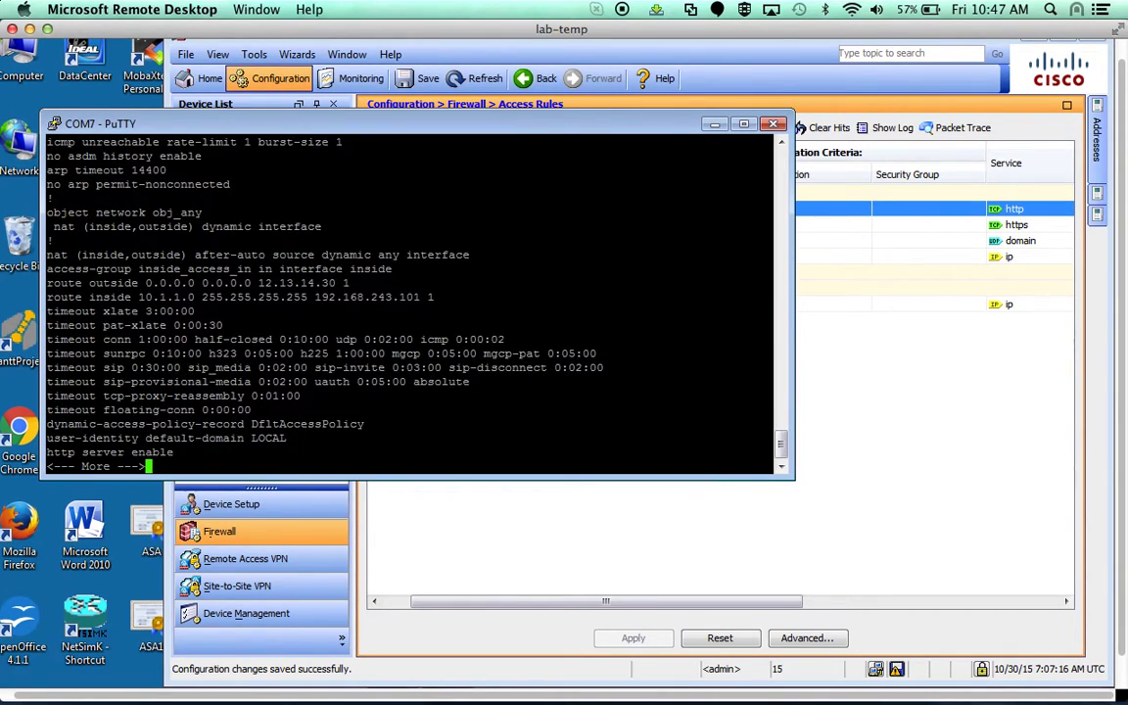
key(space)
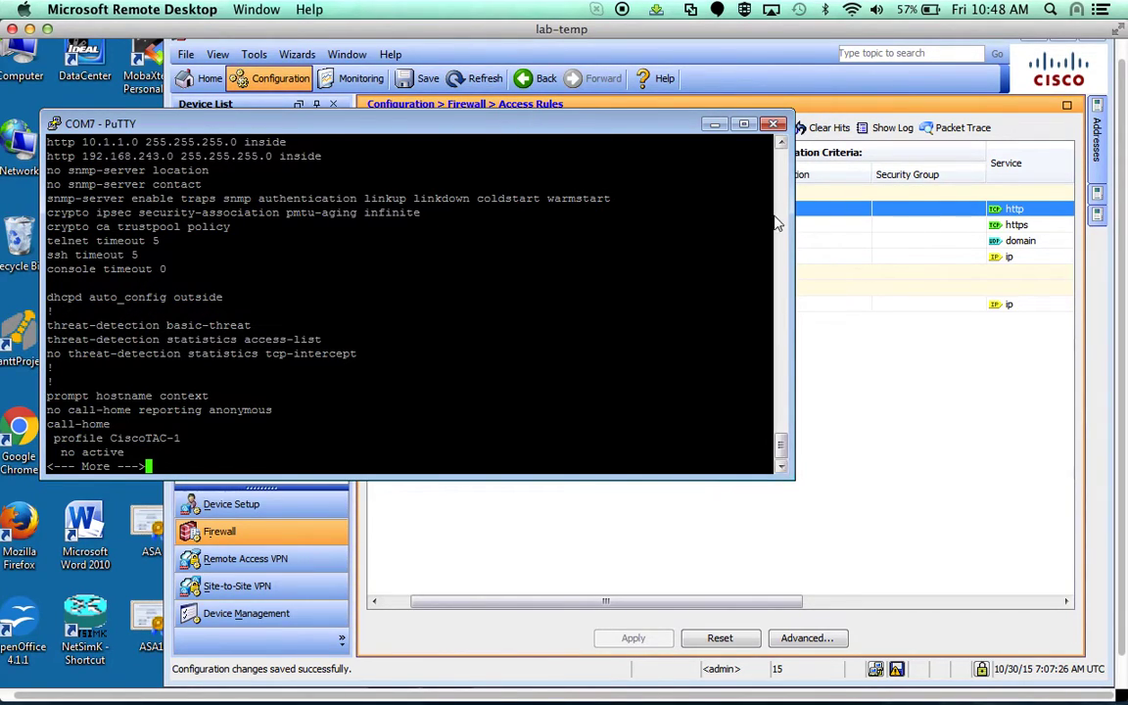
scroll(787, 225, up, 4)
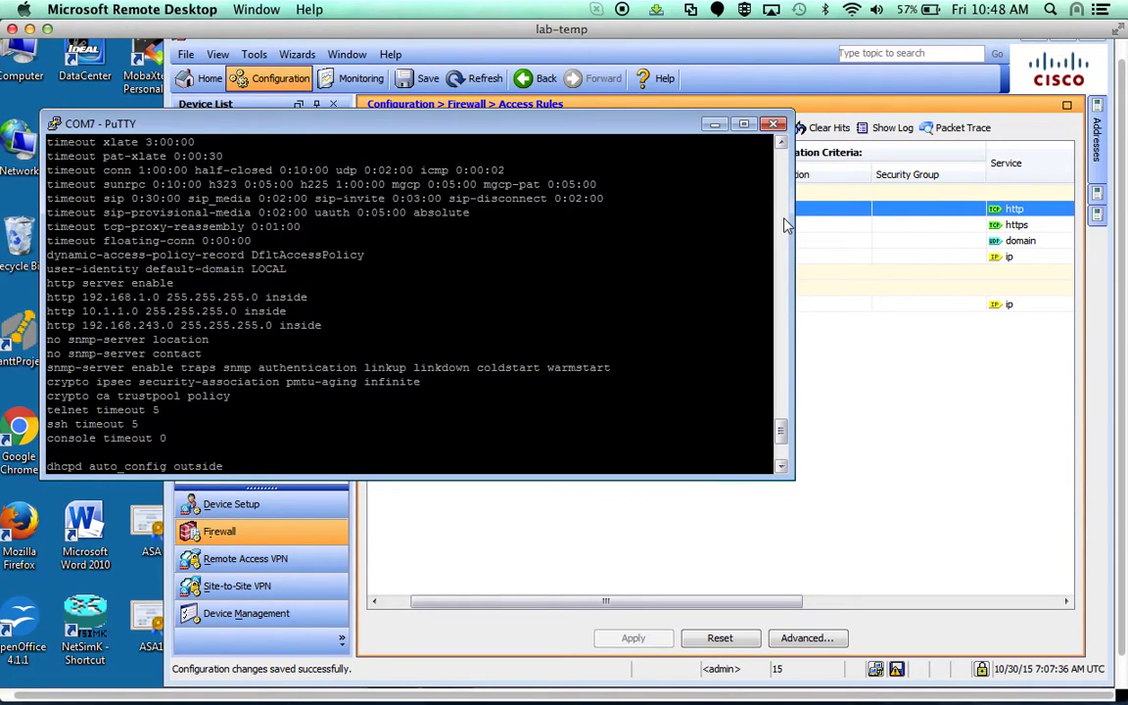
scroll(786, 226, up, 4)
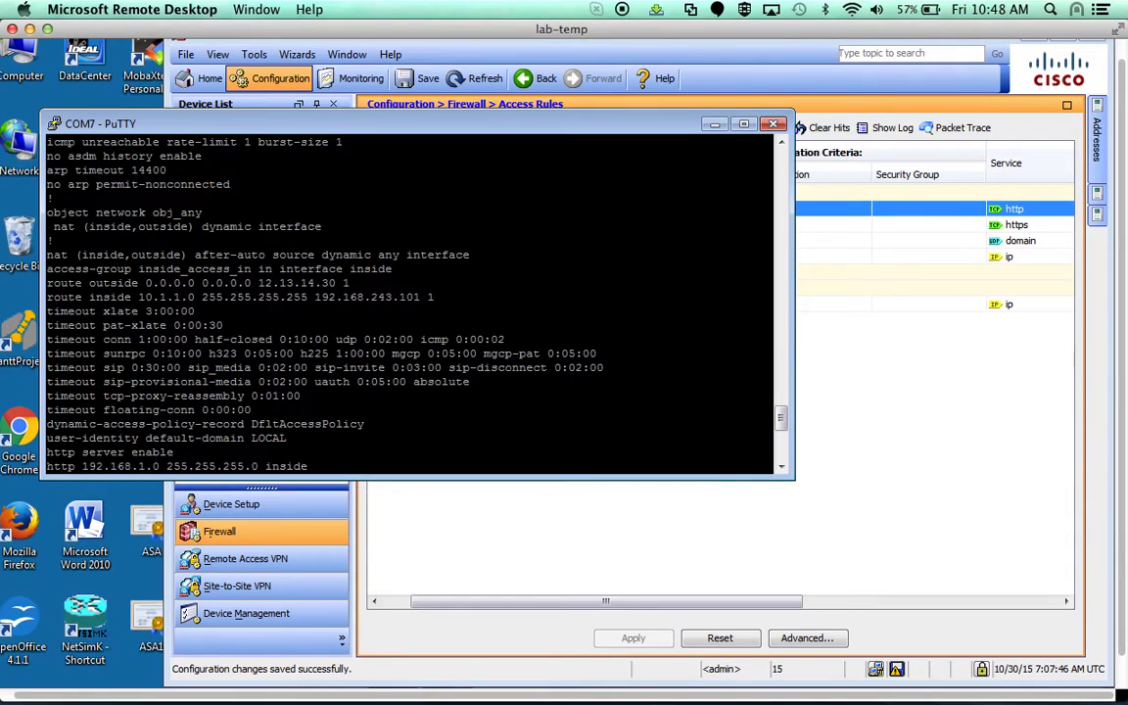
scroll(784, 193, up, 4)
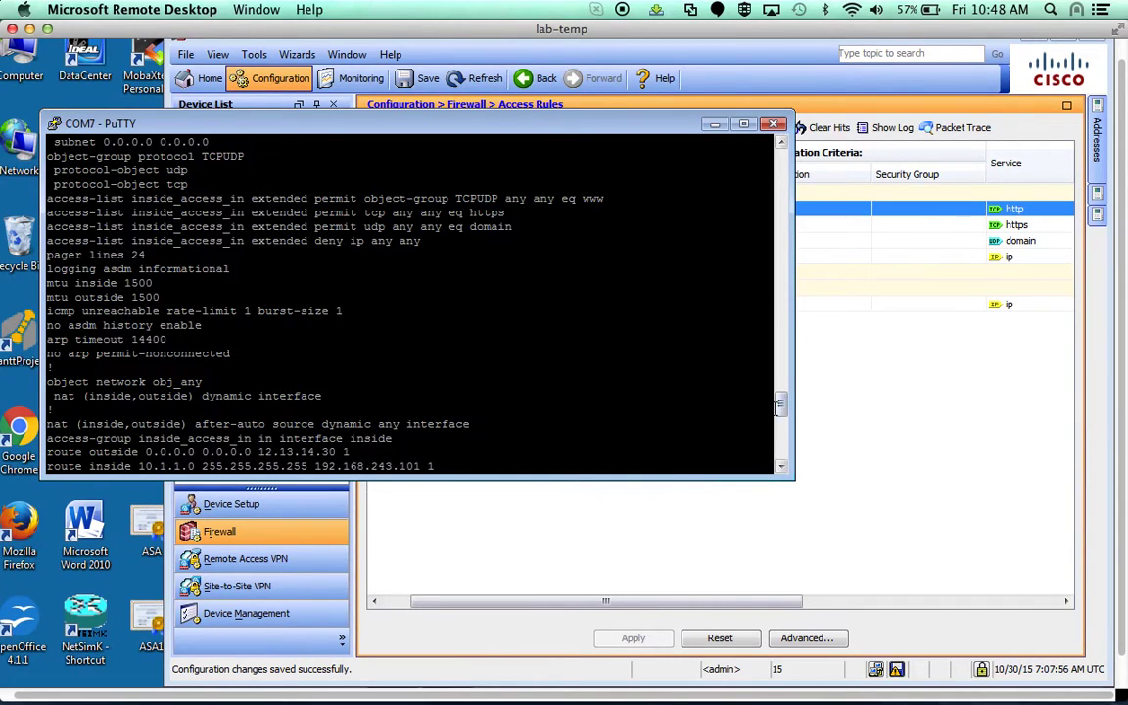
scroll(785, 436, down, 4)
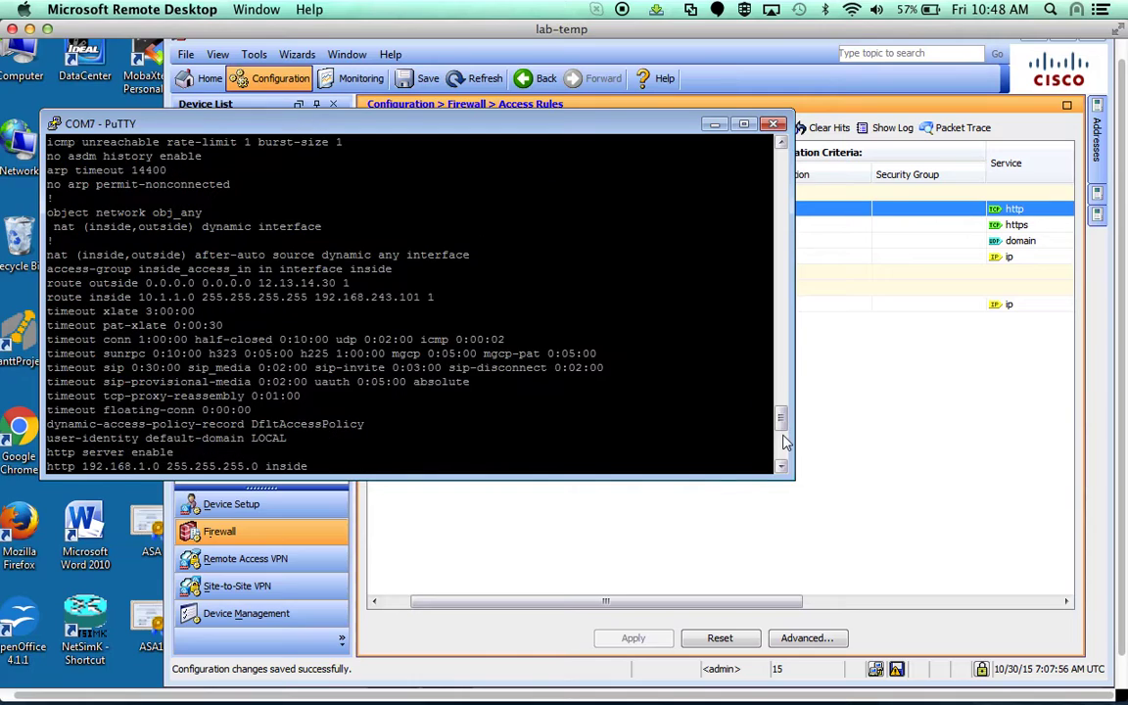